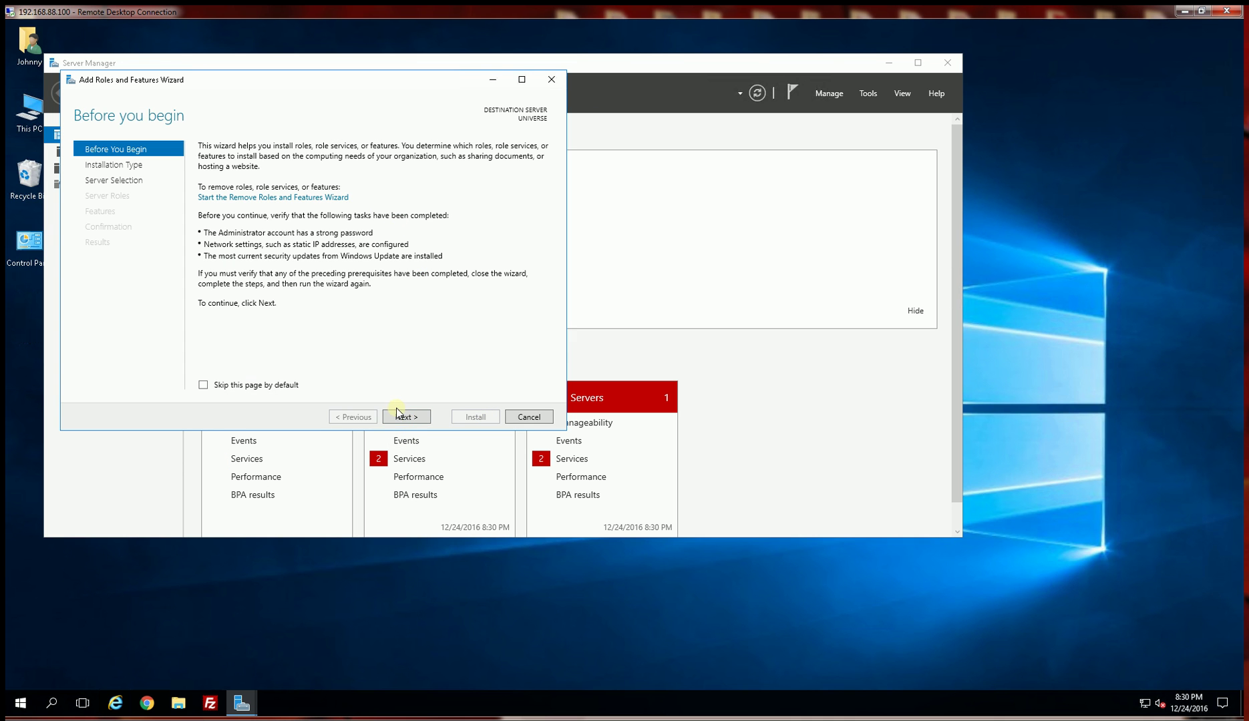
Step: Choose a role-based or feature-based installation on the UNIVERSE server from the server pool
{"action": "left_click", "coordinate": [407, 417]}
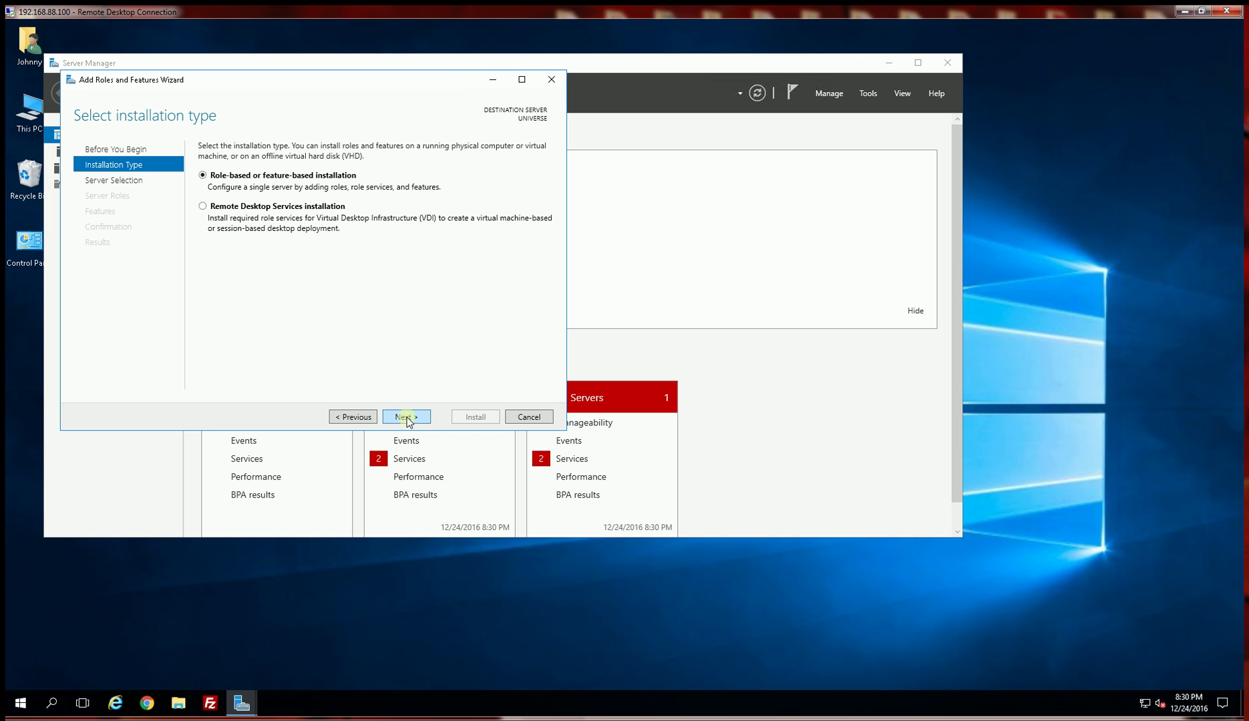
{"action": "left_click", "coordinate": [406, 417]}
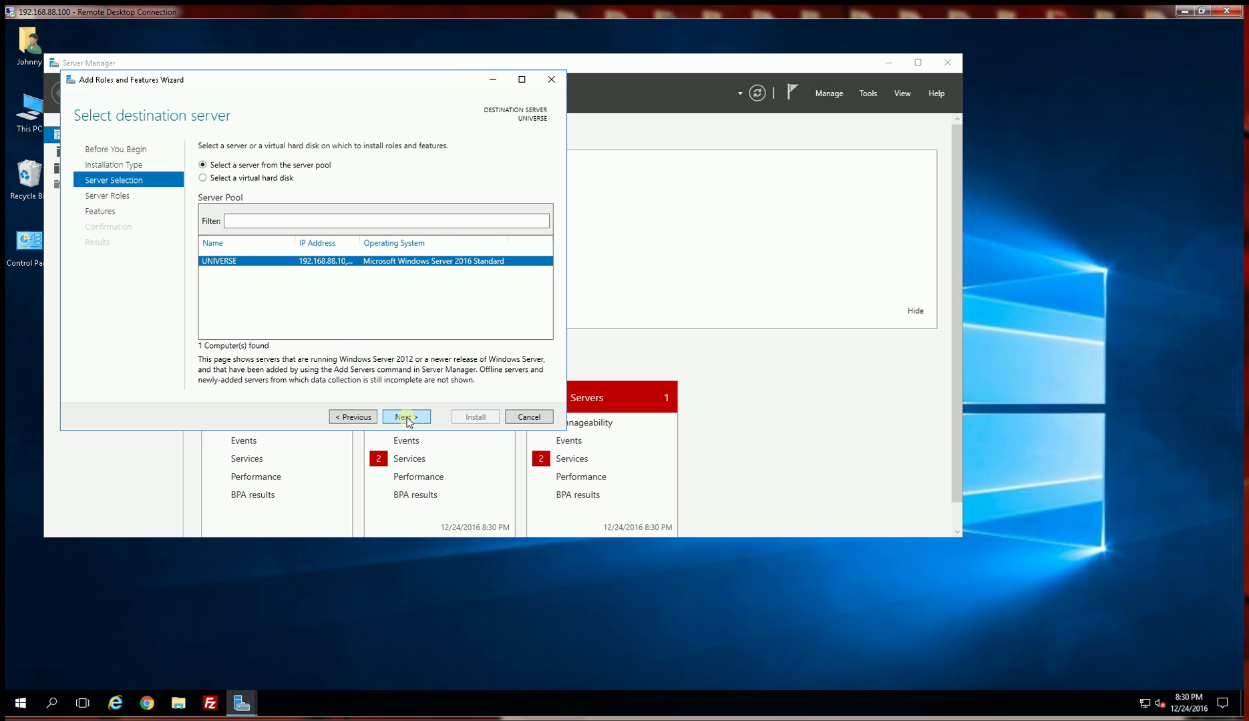
{"action": "left_click", "coordinate": [407, 418]}
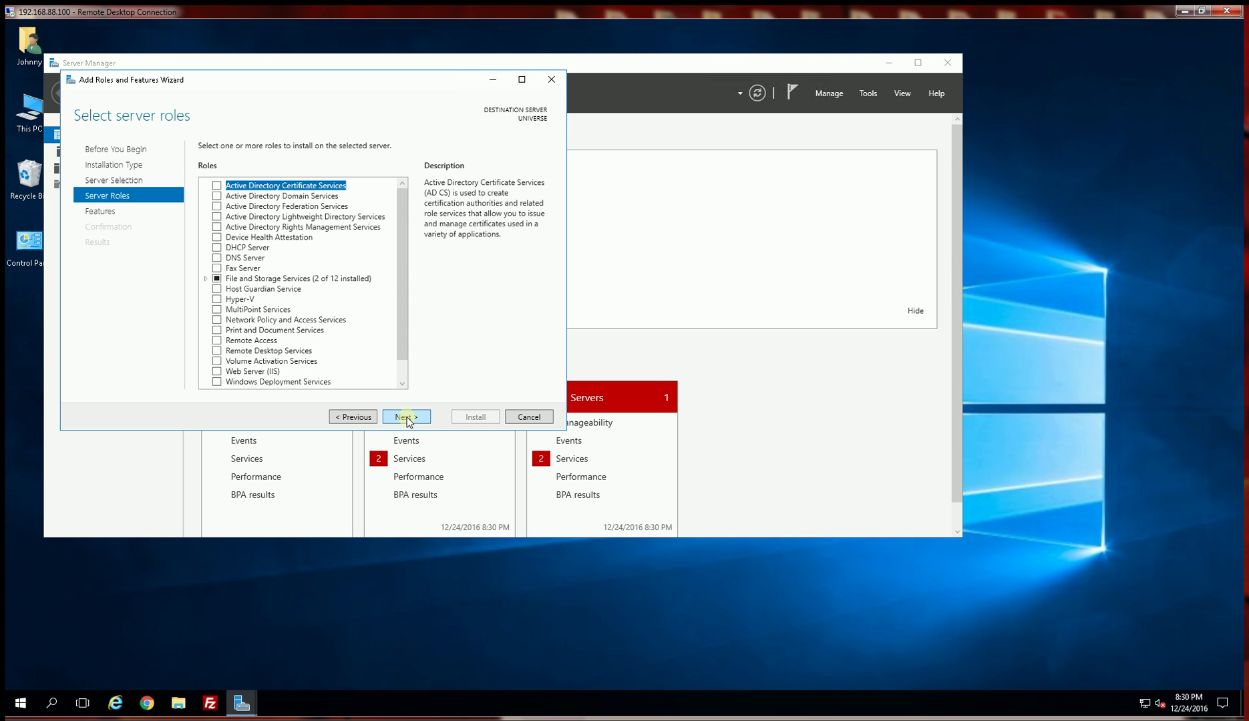
Step: Select the Web Server (IIS) role with its required management tools and continue to the feature selection
{"action": "left_click_drag", "start_coordinate": [405, 276], "coordinate": [404, 343]}
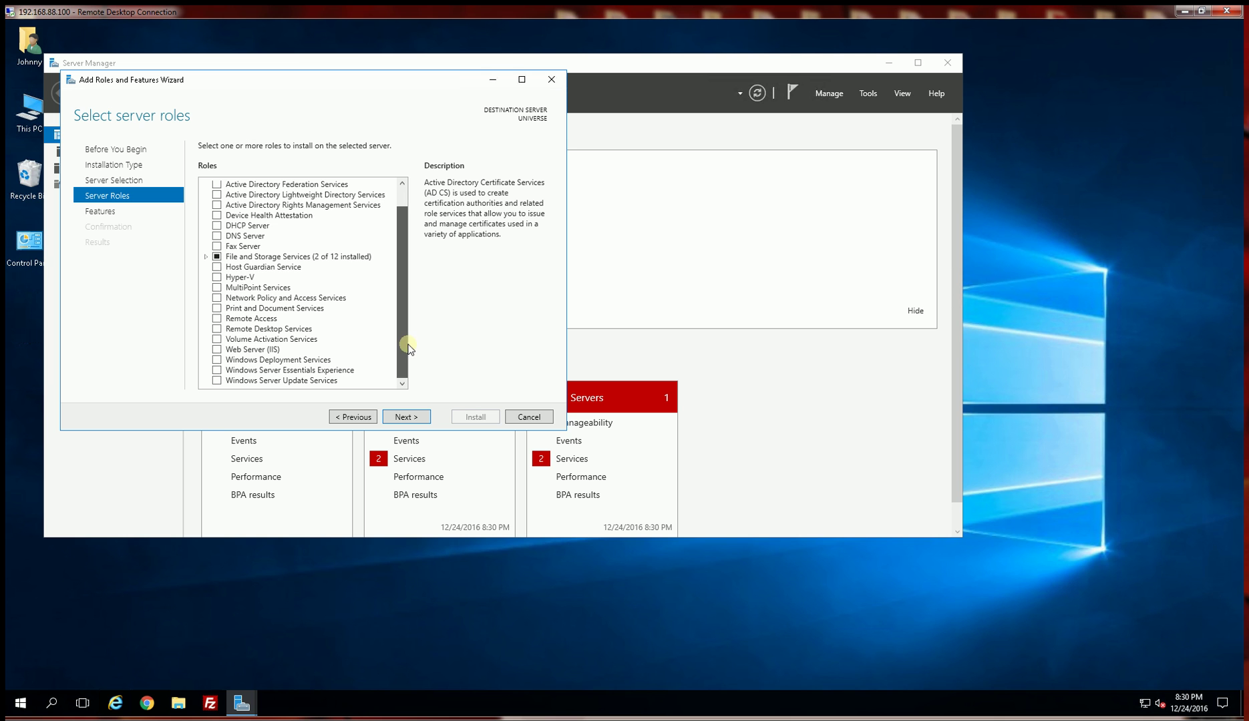
{"action": "left_click", "coordinate": [217, 350]}
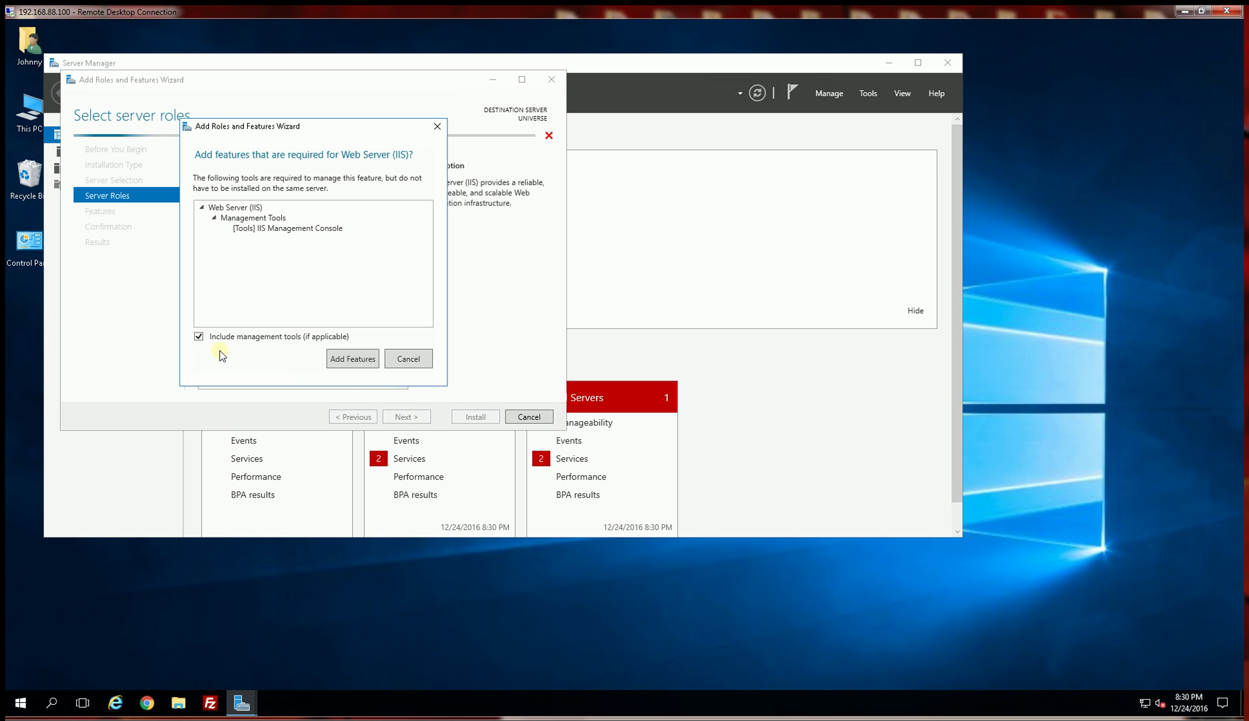
{"action": "left_click", "coordinate": [352, 359]}
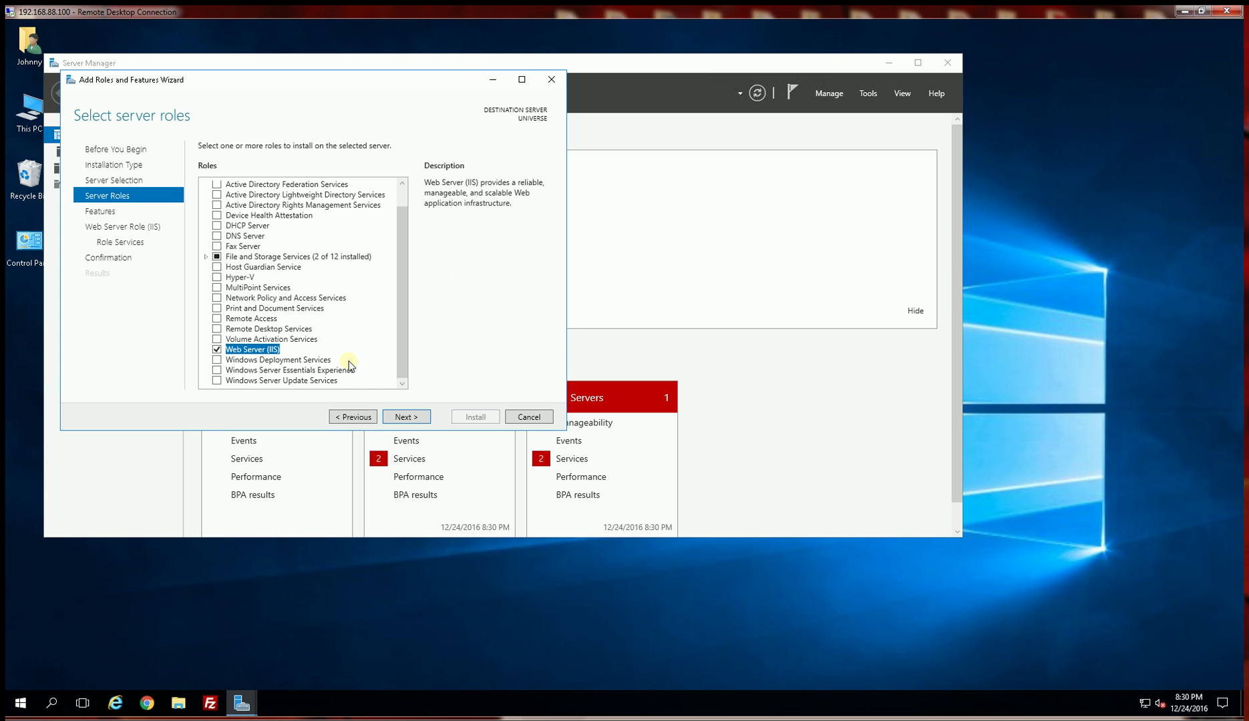
{"action": "left_click", "coordinate": [406, 417]}
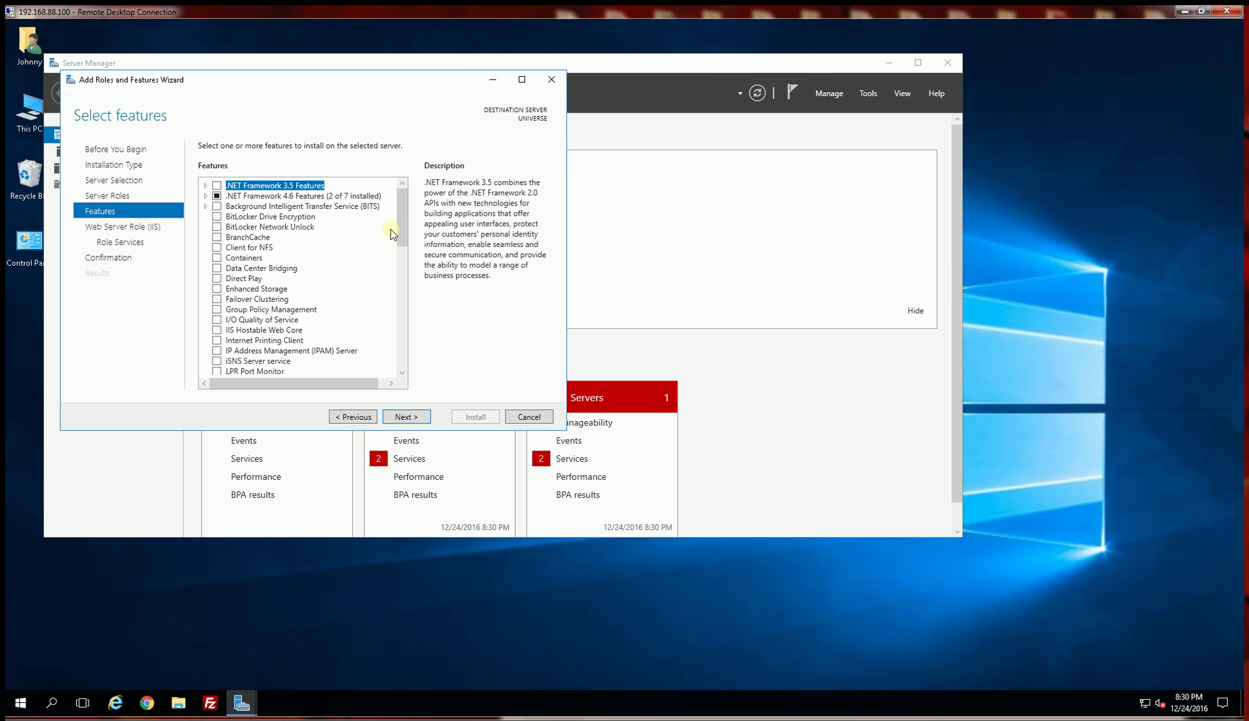
Step: Add ASP.NET 4.6 and the HTTP, Message Queuing, Named Pipe and TCP activation features under .NET Framework 4.6, accepting required features
{"action": "left_click", "coordinate": [206, 196]}
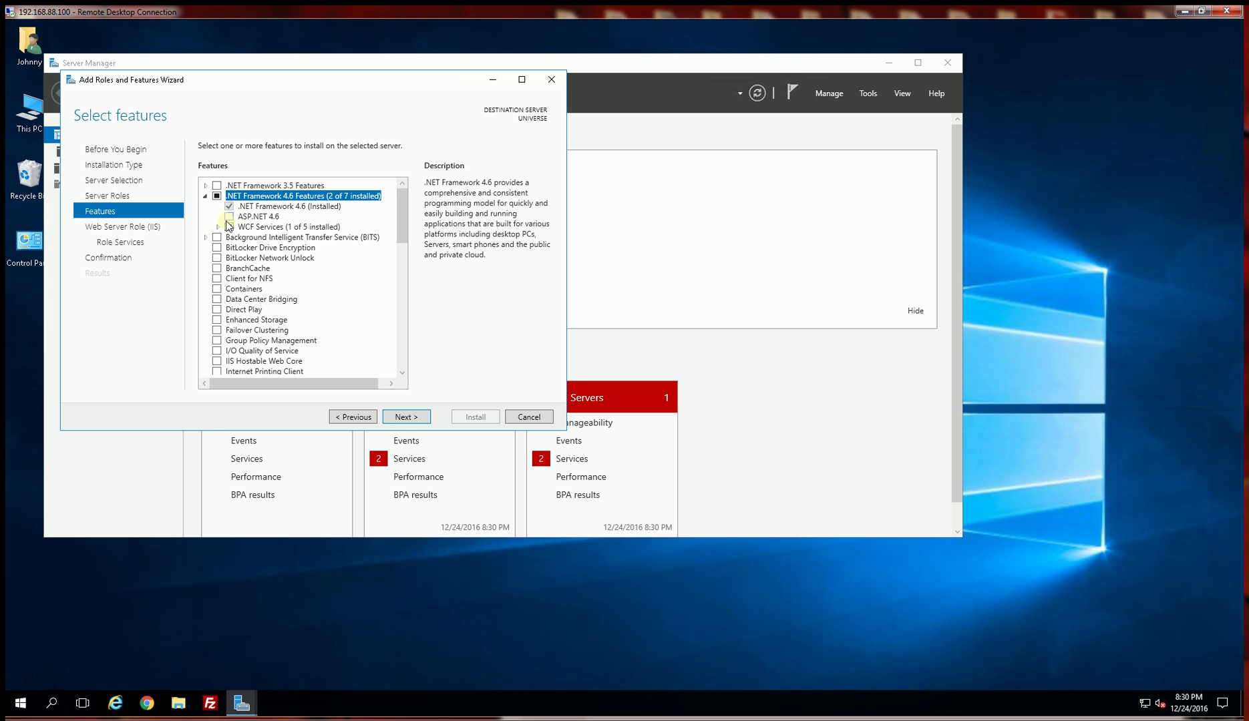
{"action": "left_click", "coordinate": [219, 228]}
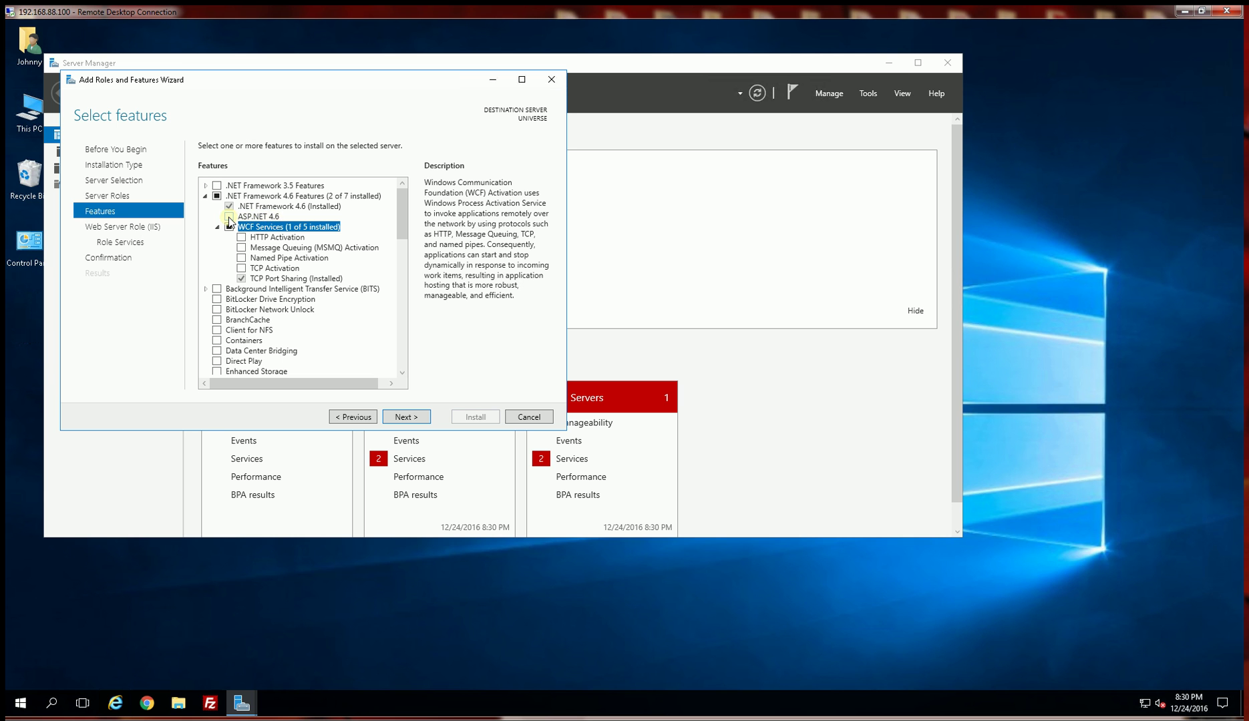
{"action": "left_click", "coordinate": [241, 237]}
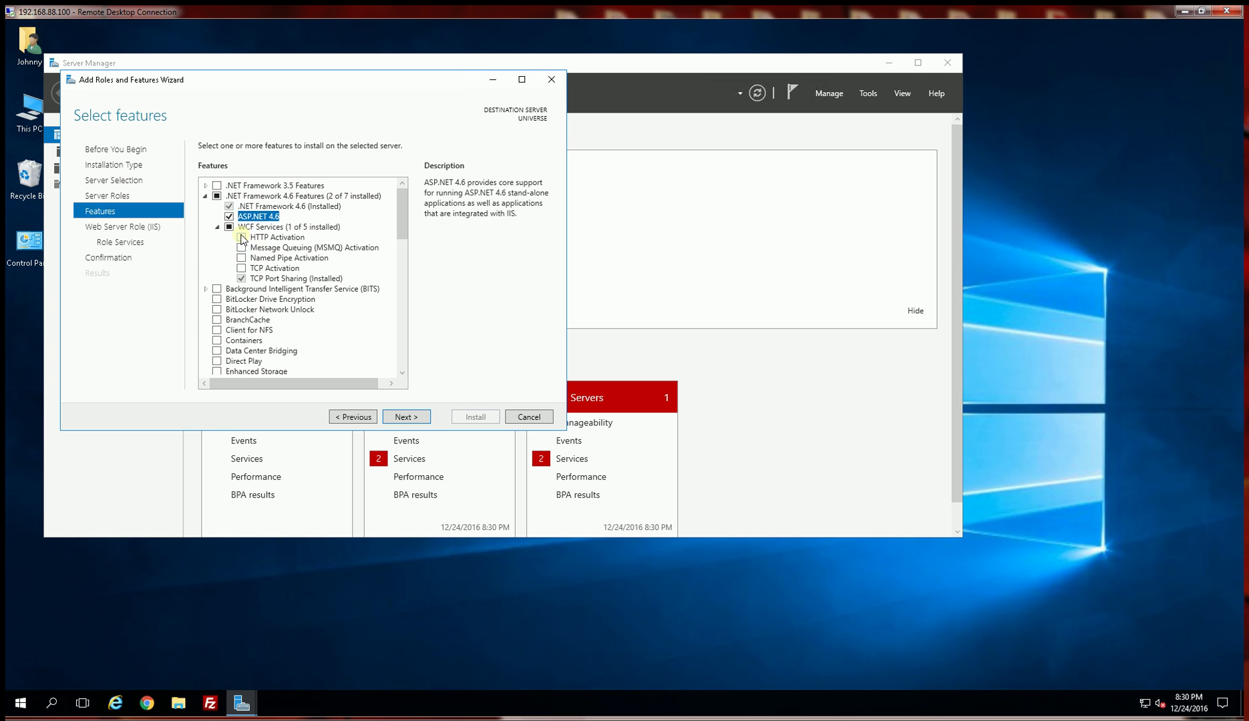
{"action": "left_click", "coordinate": [353, 359]}
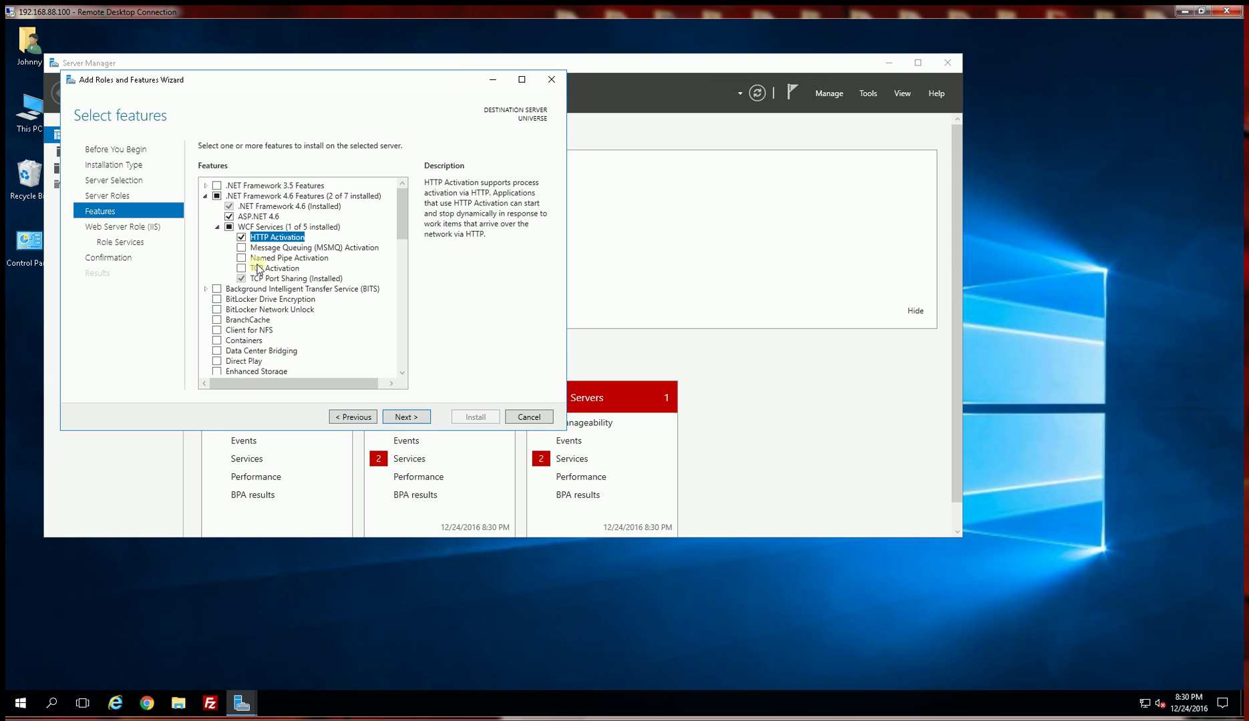
{"action": "left_click", "coordinate": [242, 248]}
{"action": "left_click", "coordinate": [353, 361]}
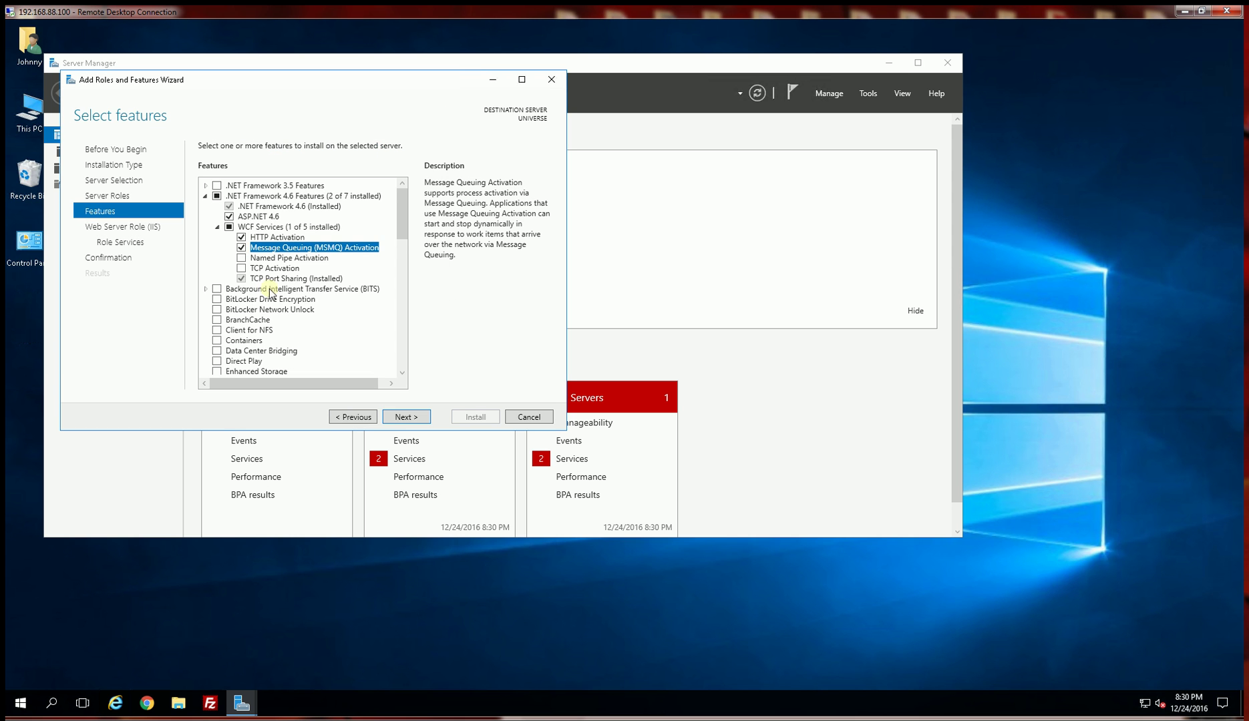
{"action": "left_click", "coordinate": [242, 259]}
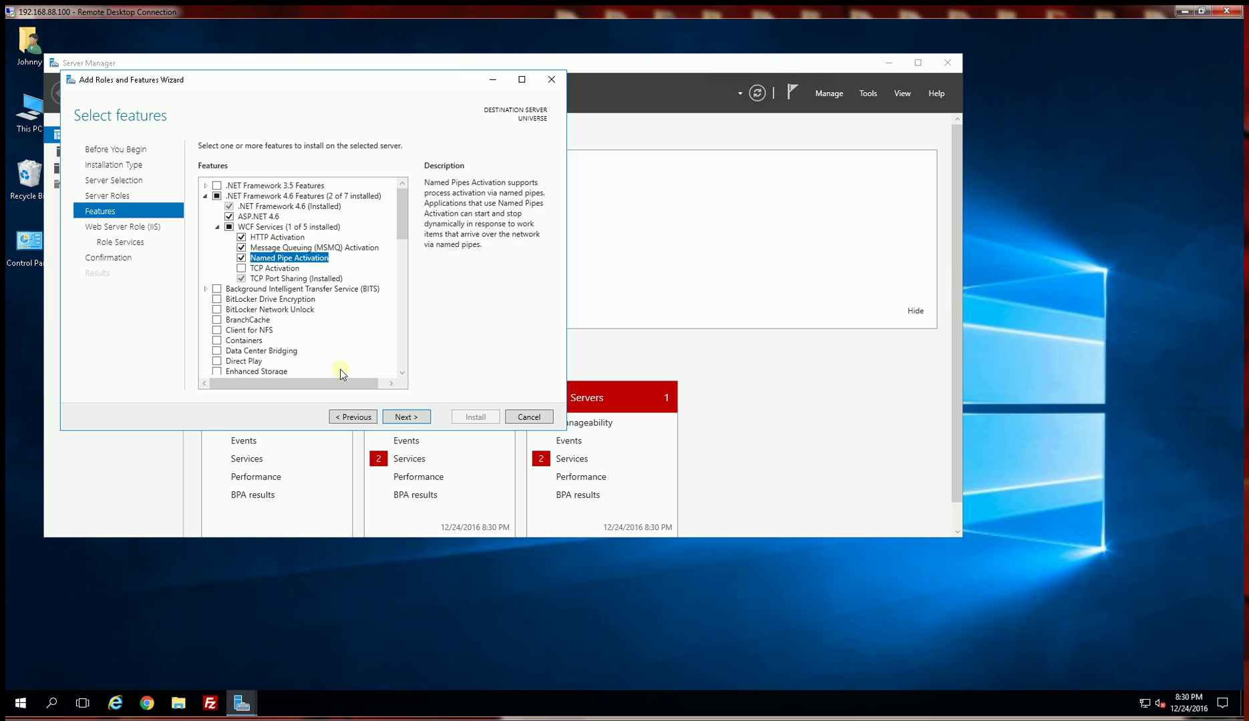
{"action": "left_click", "coordinate": [241, 269]}
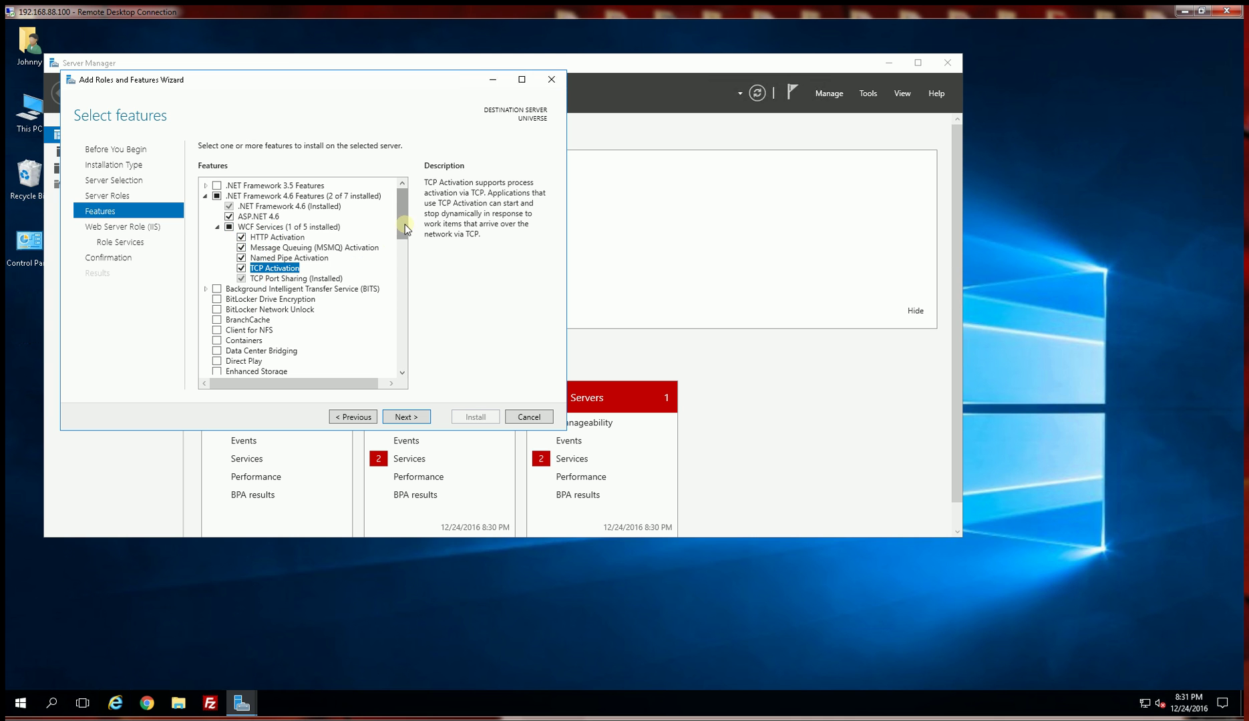
{"action": "left_click_drag", "start_coordinate": [405, 223], "coordinate": [398, 356]}
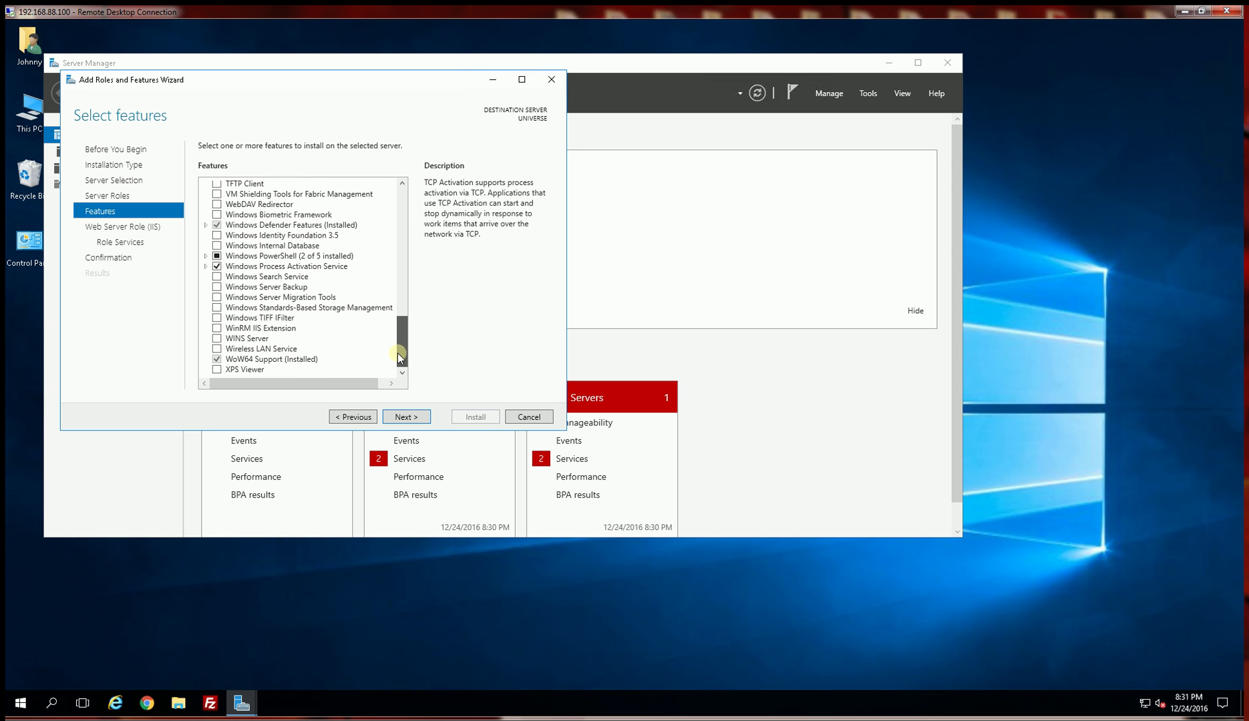
{"action": "left_click", "coordinate": [411, 422]}
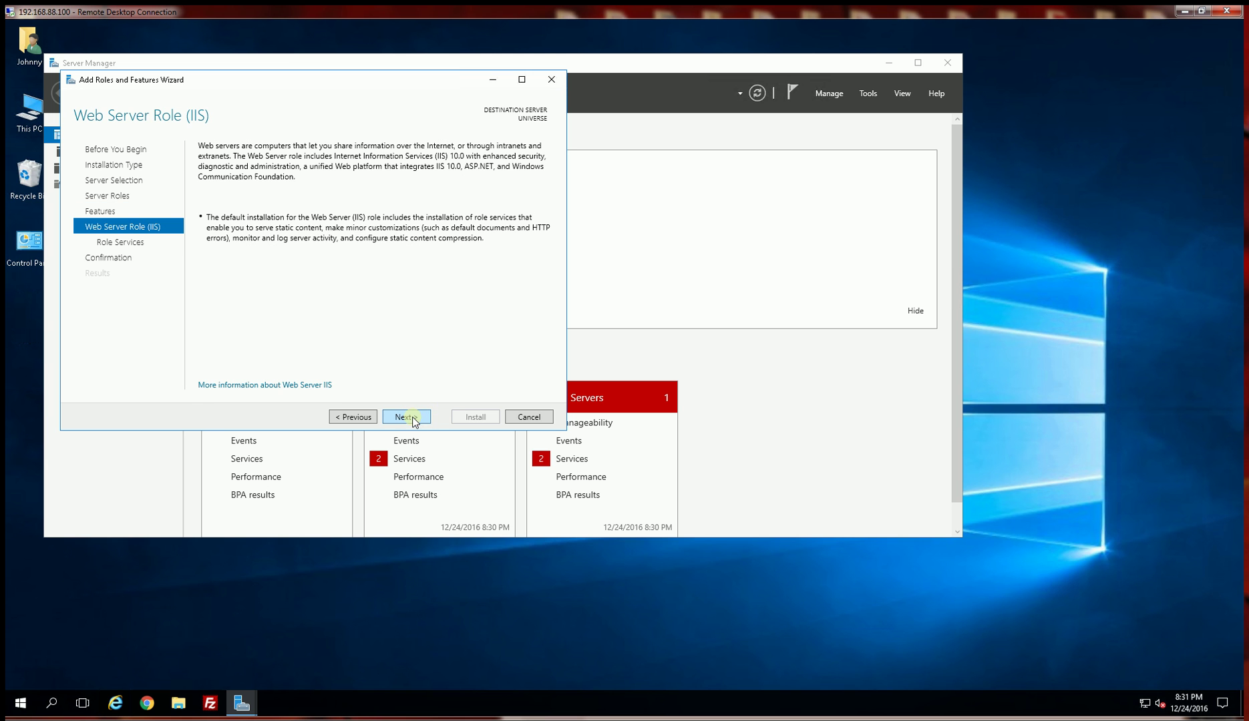
Step: Add HTTP Redirection to the Common HTTP Features and read the WebDAV Publishing and Directory Browsing descriptions
{"action": "left_click", "coordinate": [412, 419]}
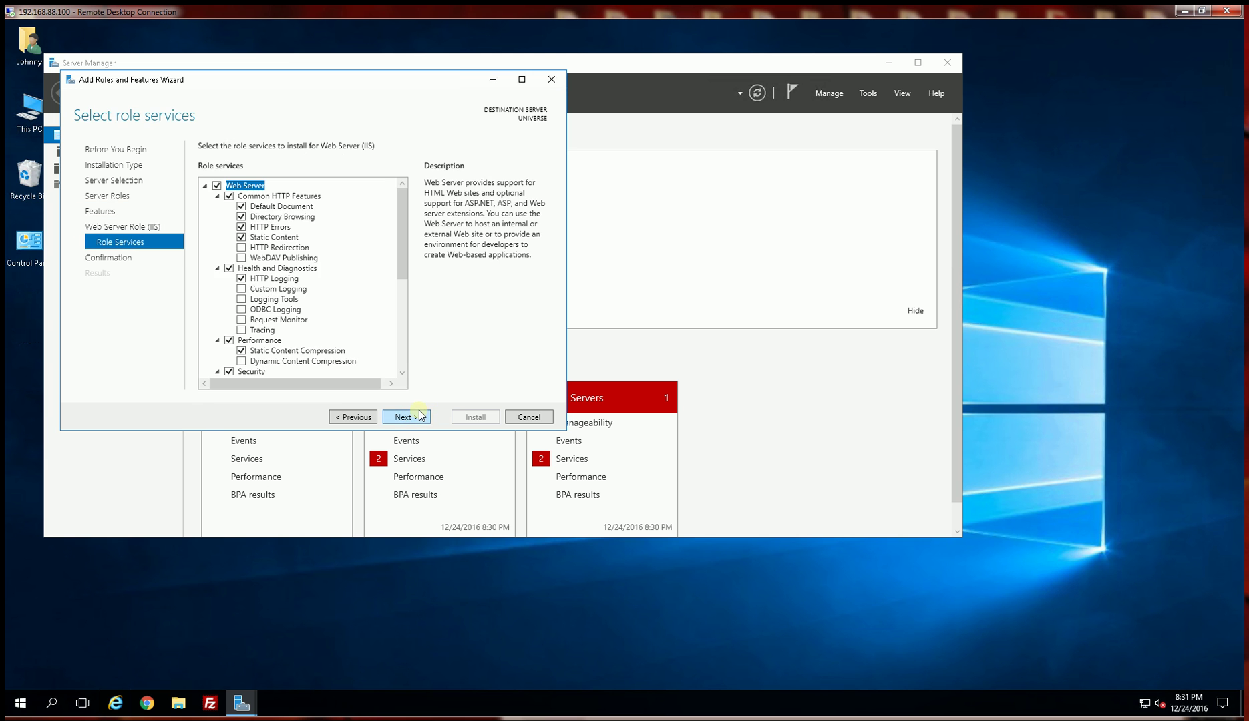
{"action": "left_click", "coordinate": [241, 248]}
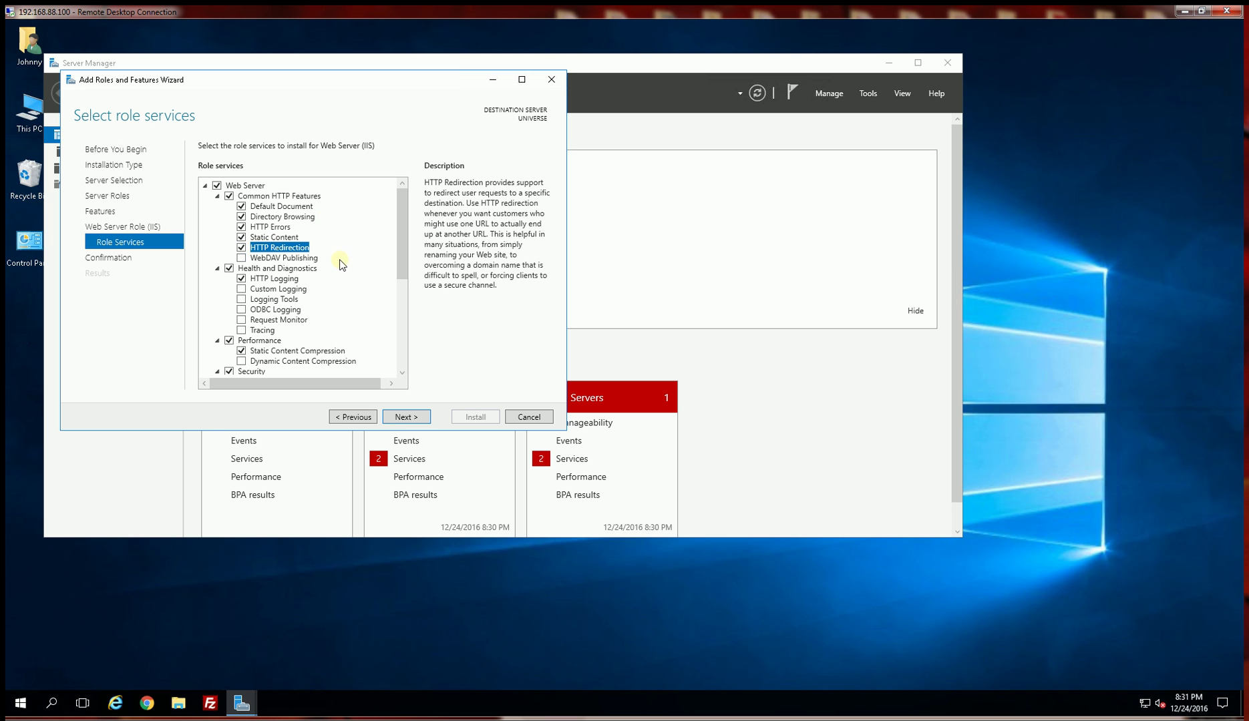
{"action": "left_click", "coordinate": [281, 259]}
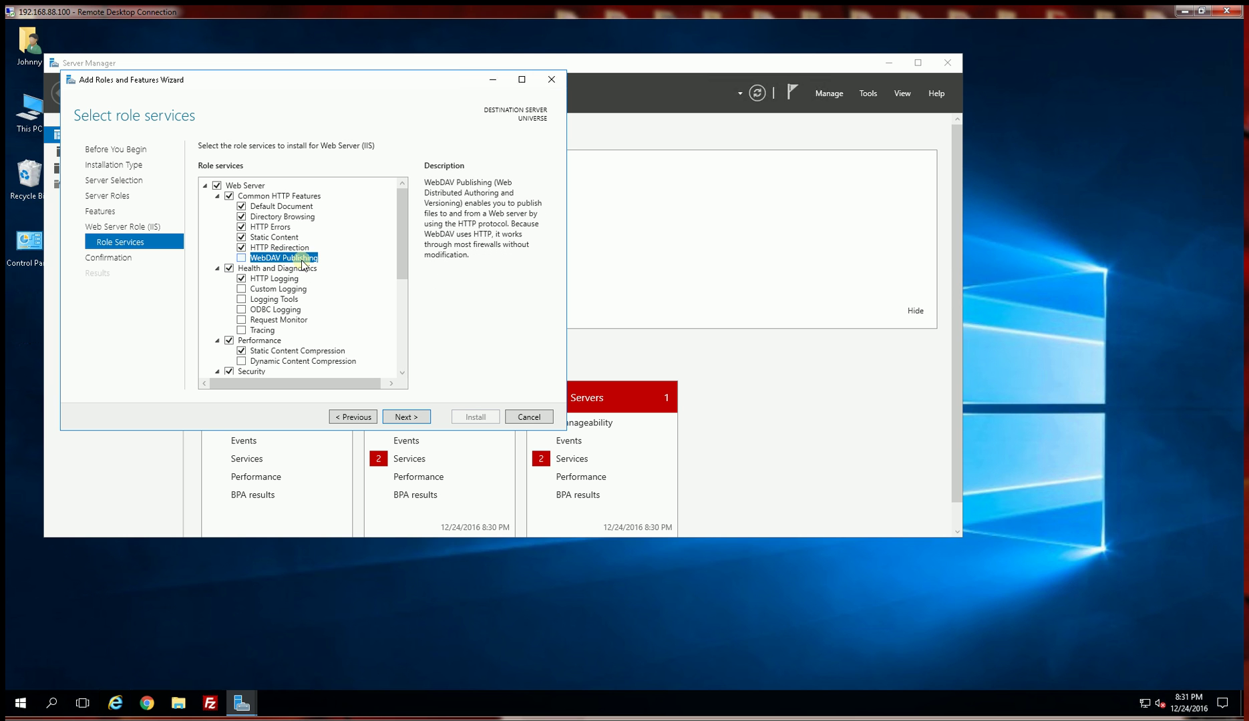
{"action": "left_click", "coordinate": [305, 219]}
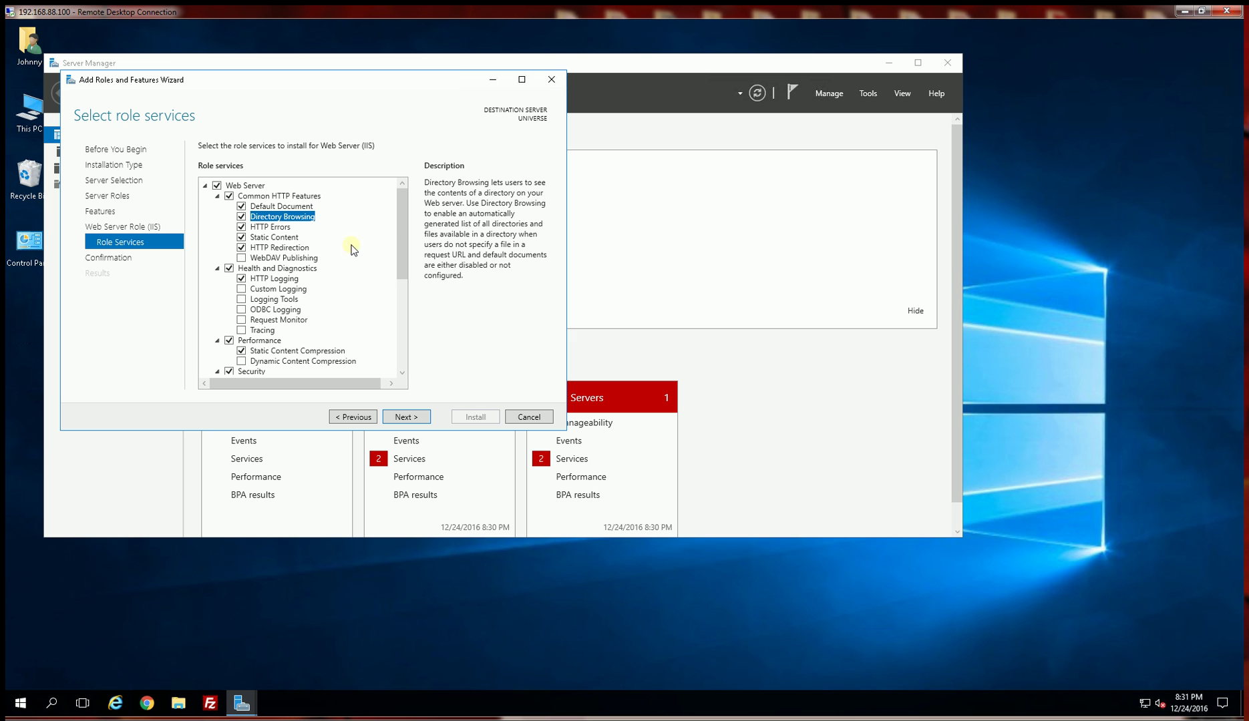
Step: Add the Custom Logging, Logging Tools, ODBC Logging, Request Monitor and Tracing role services, plus Dynamic Content Compression under Performance
{"action": "mouse_move", "coordinate": [397, 247]}
{"action": "left_mouse_down"}
{"action": "mouse_move", "coordinate": [395, 288]}
{"action": "mouse_move", "coordinate": [398, 246]}
{"action": "left_mouse_up"}
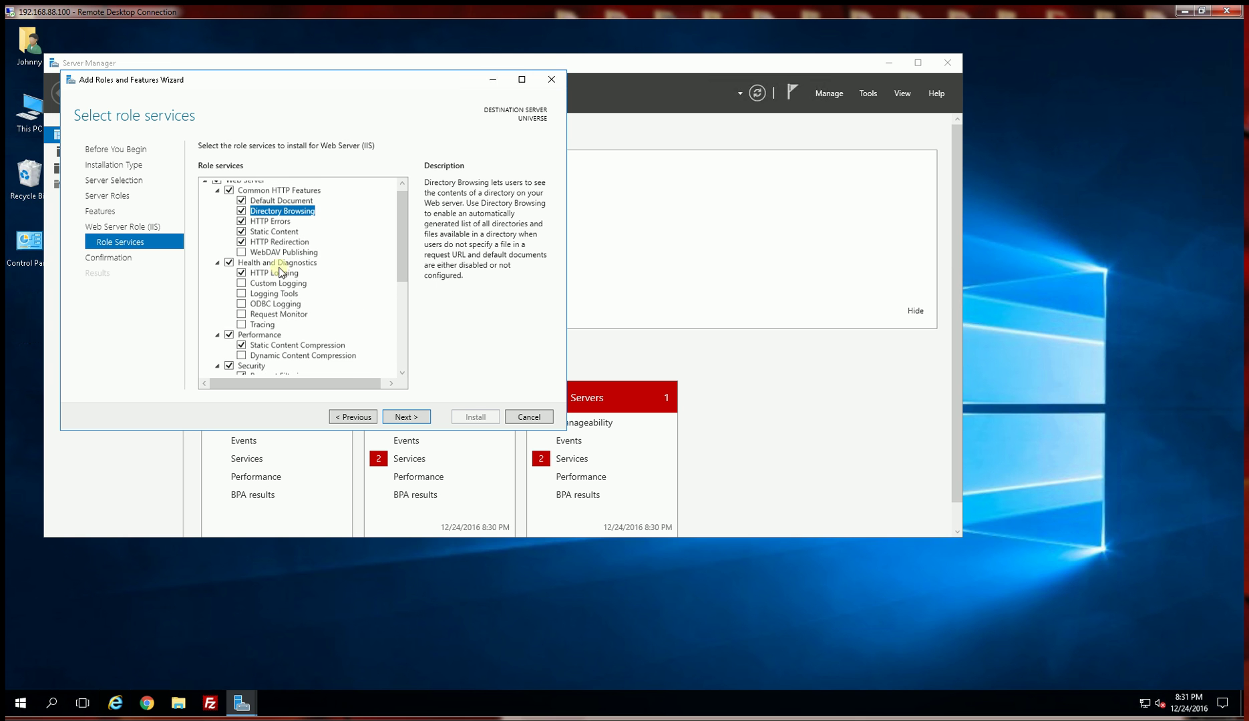
{"action": "left_click", "coordinate": [241, 283]}
{"action": "left_click", "coordinate": [241, 294]}
{"action": "left_click", "coordinate": [242, 303]}
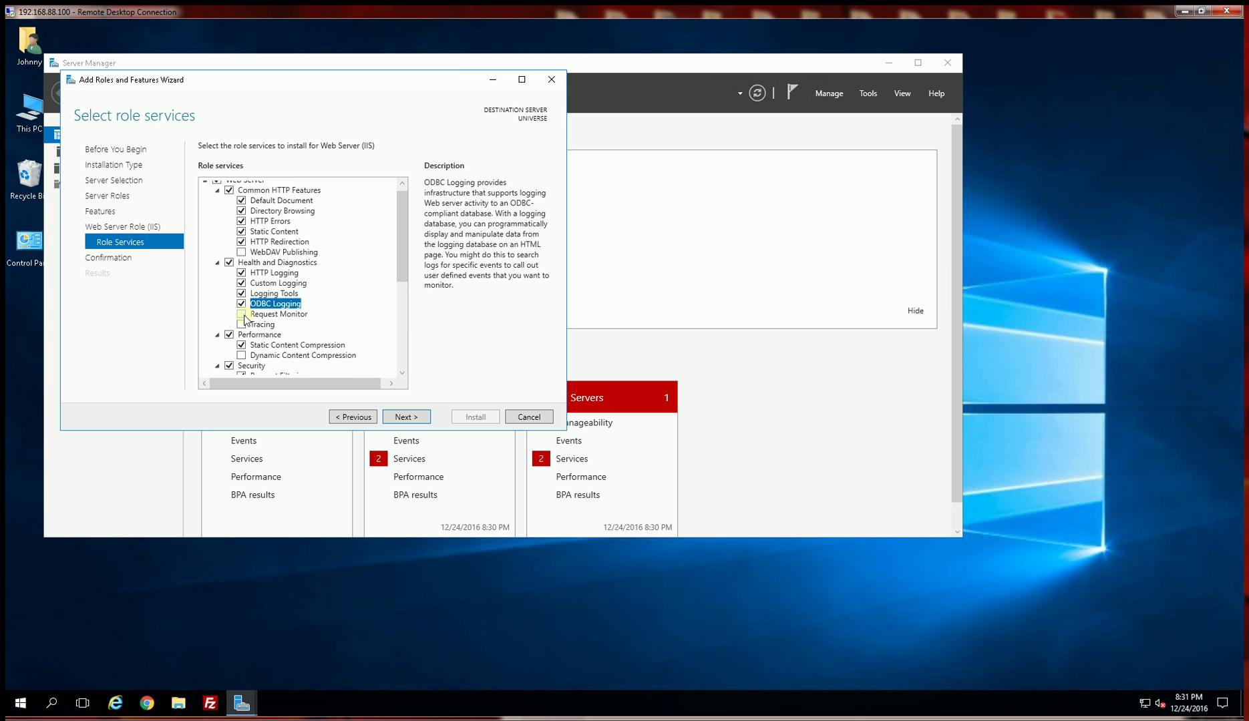
{"action": "left_click", "coordinate": [241, 314]}
{"action": "left_click", "coordinate": [260, 325]}
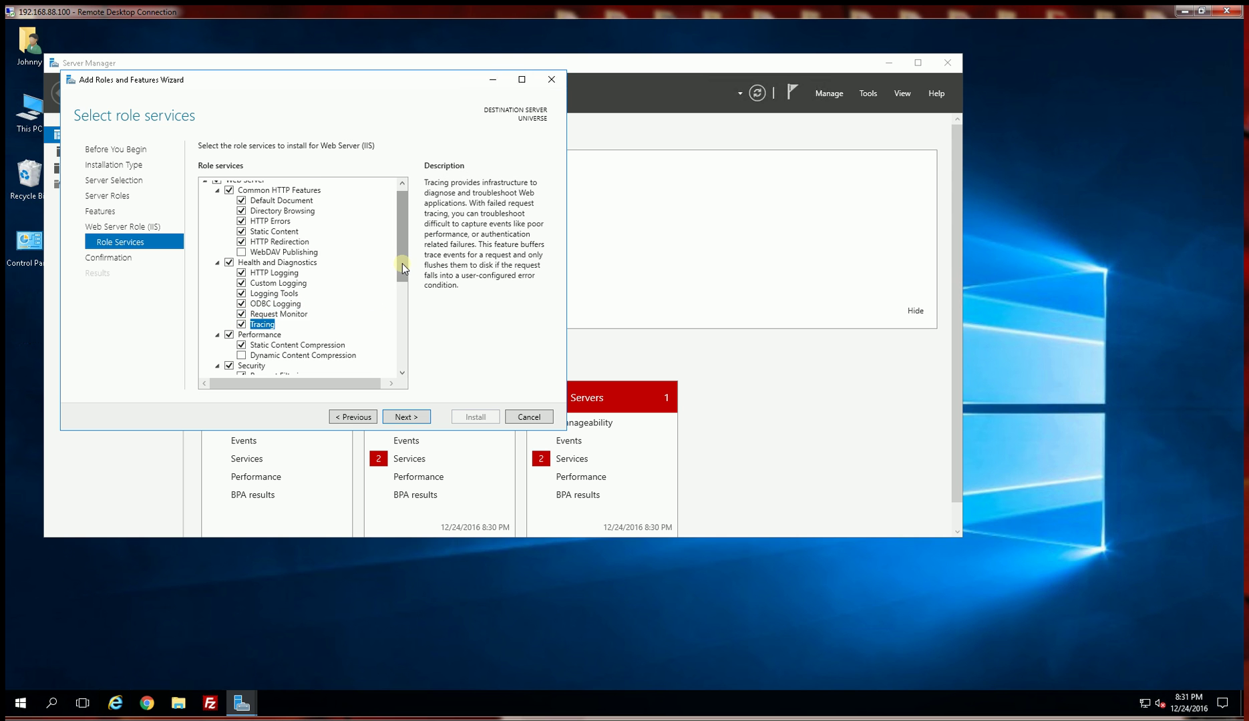
{"action": "left_click_drag", "start_coordinate": [402, 263], "coordinate": [405, 303]}
{"action": "left_click", "coordinate": [241, 303]}
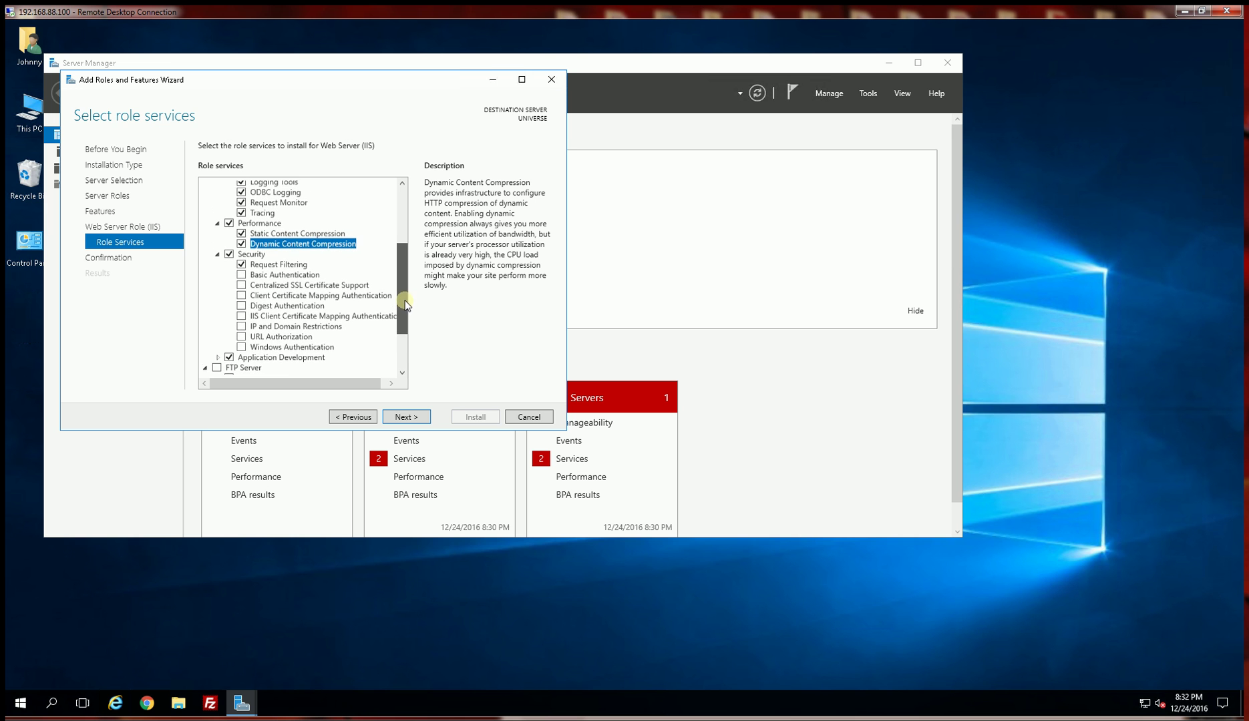
Step: Add all remaining Security role services, from Basic Authentication and Centralized SSL Certificate Support through URL Authorization and Windows Authentication
{"action": "left_click", "coordinate": [241, 274]}
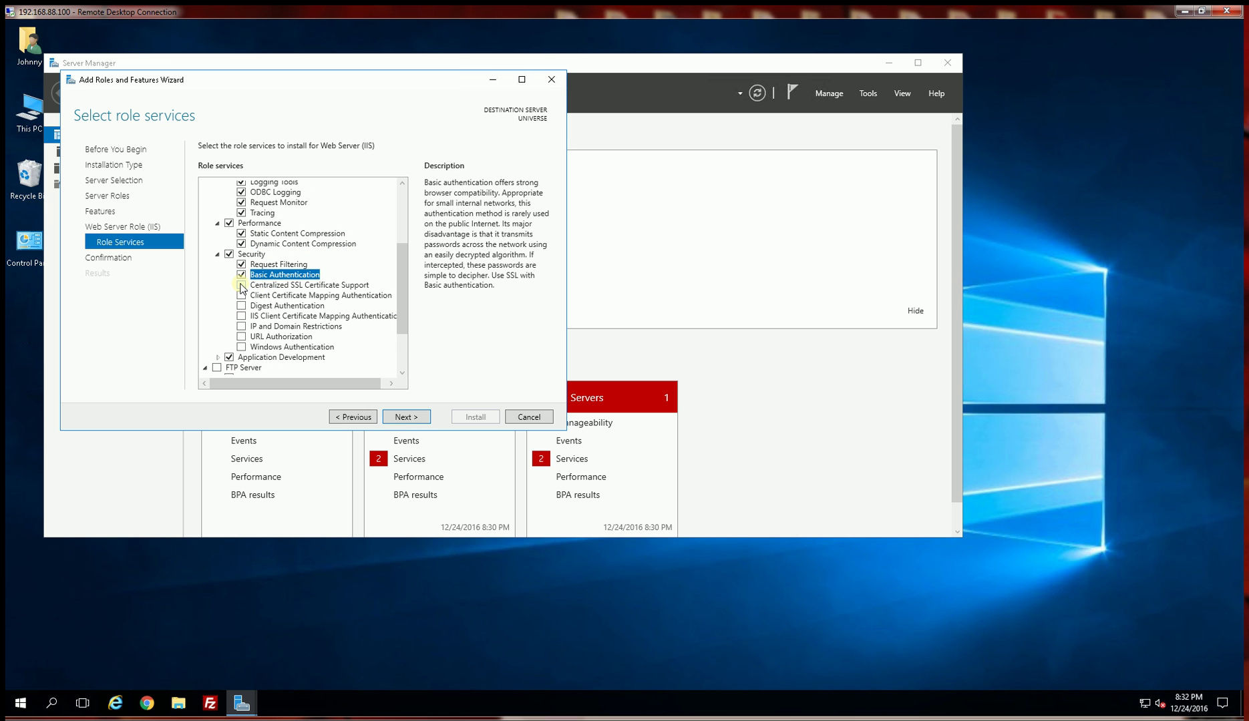
{"action": "left_click", "coordinate": [241, 285]}
{"action": "left_click", "coordinate": [242, 295]}
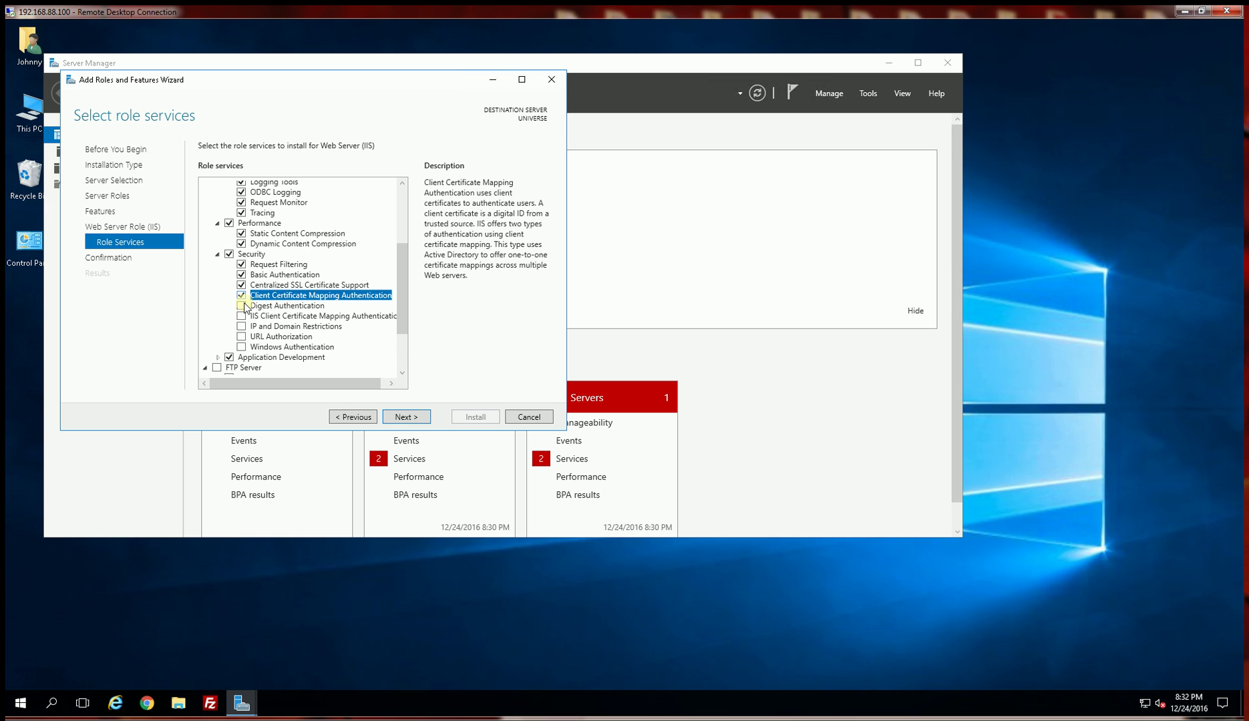
{"action": "left_click", "coordinate": [242, 306]}
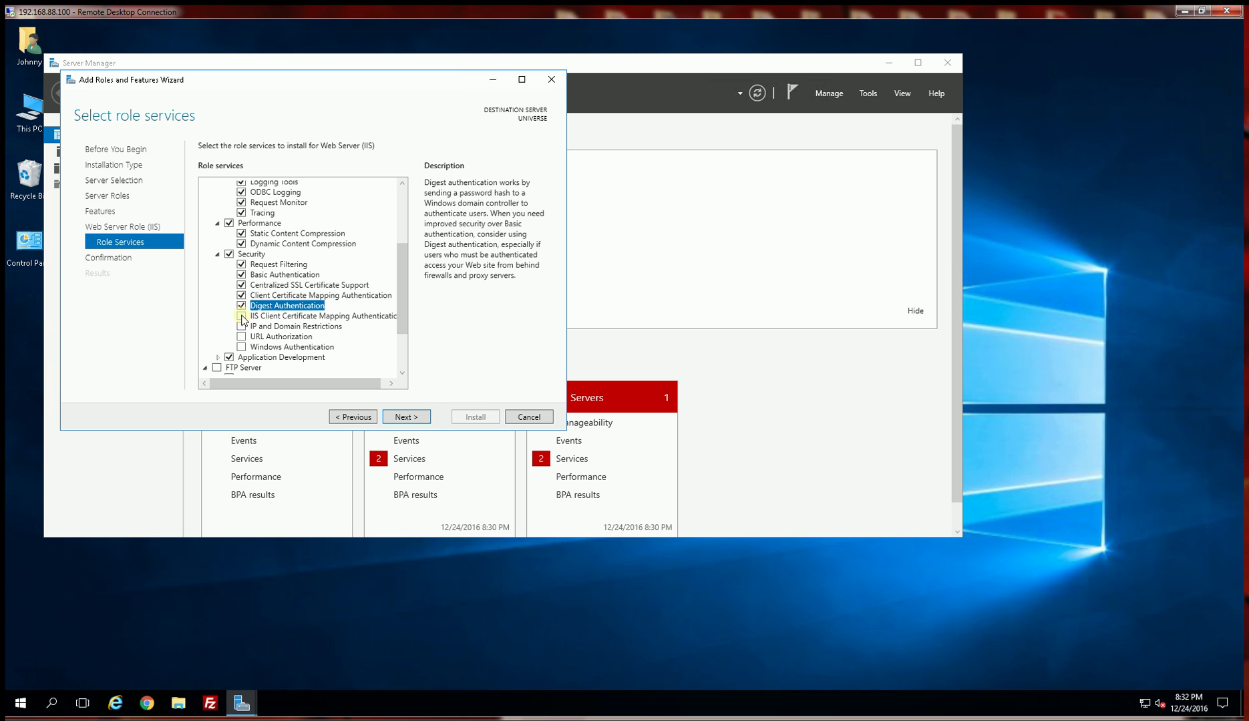
{"action": "left_click", "coordinate": [242, 317]}
{"action": "left_click", "coordinate": [242, 327]}
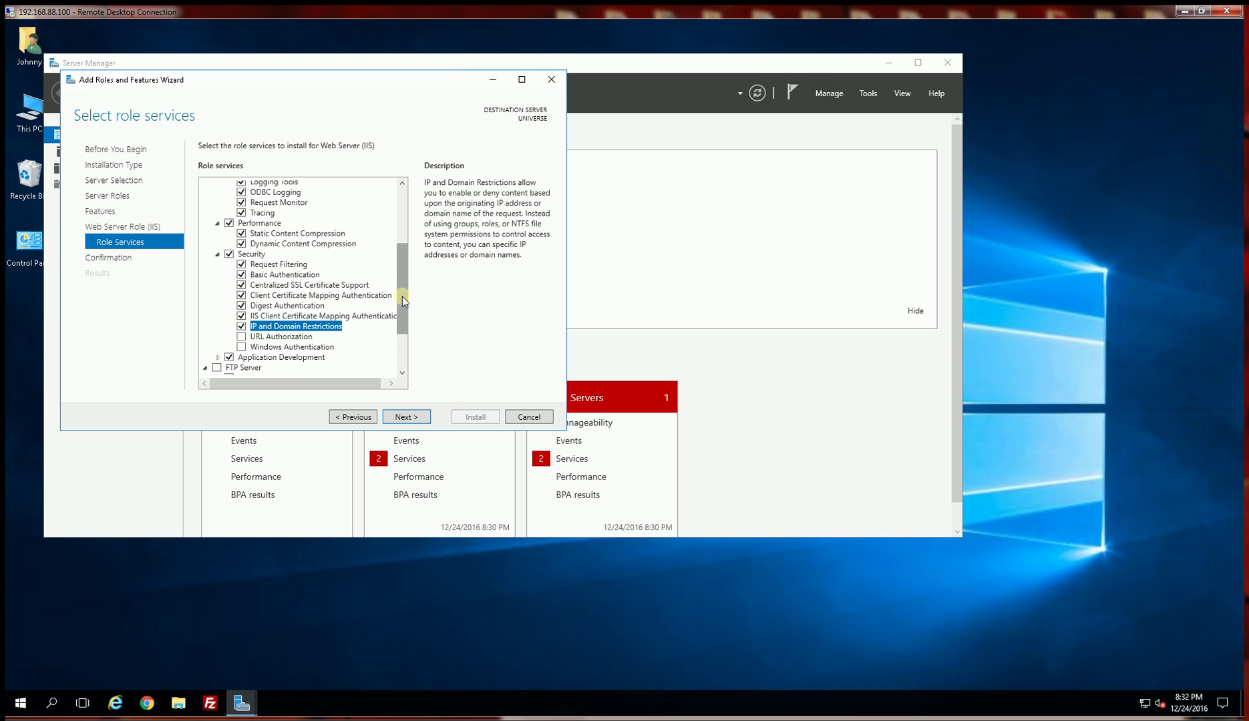
{"action": "left_click_drag", "start_coordinate": [402, 297], "coordinate": [402, 311]}
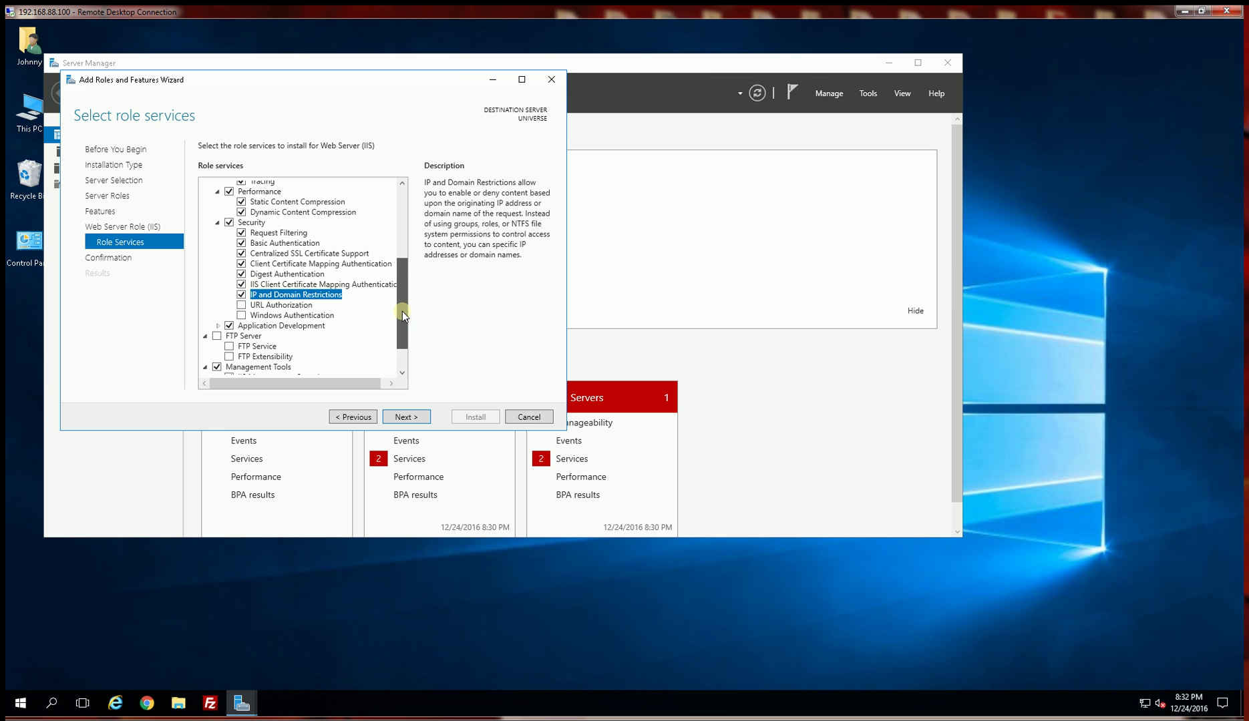
{"action": "left_click_drag", "start_coordinate": [402, 311], "coordinate": [403, 334]}
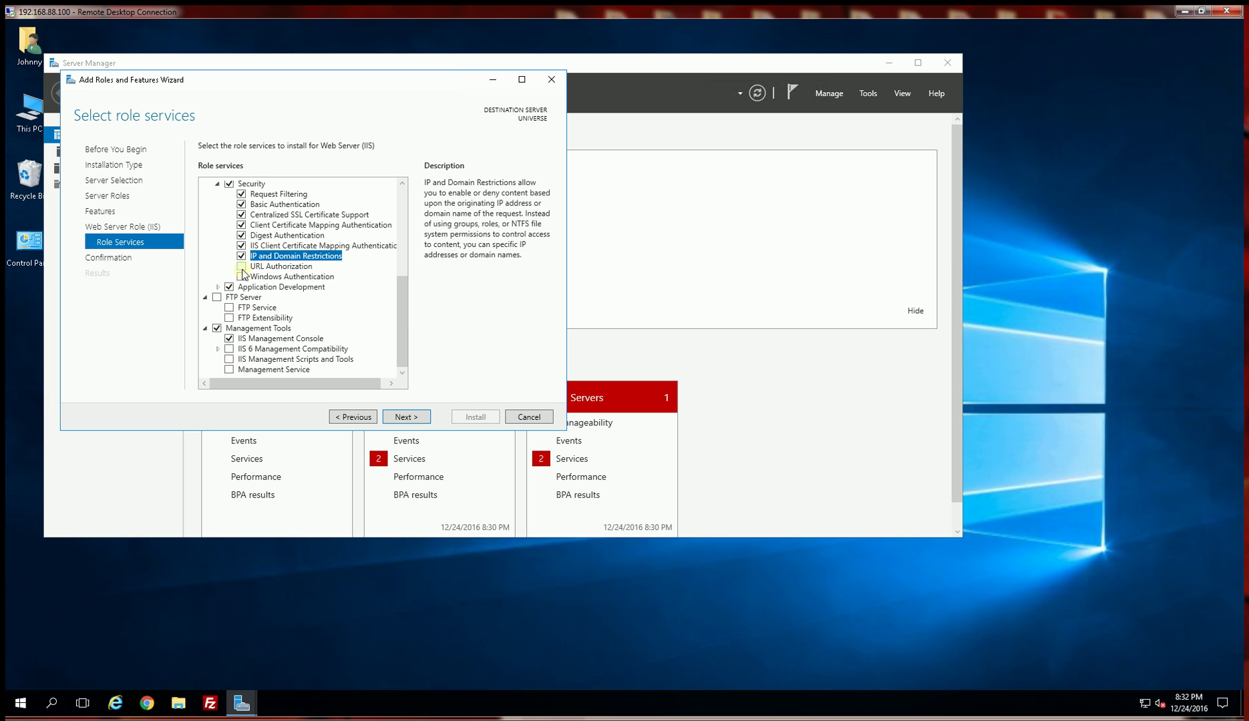
{"action": "left_click", "coordinate": [241, 266]}
{"action": "left_click", "coordinate": [241, 277]}
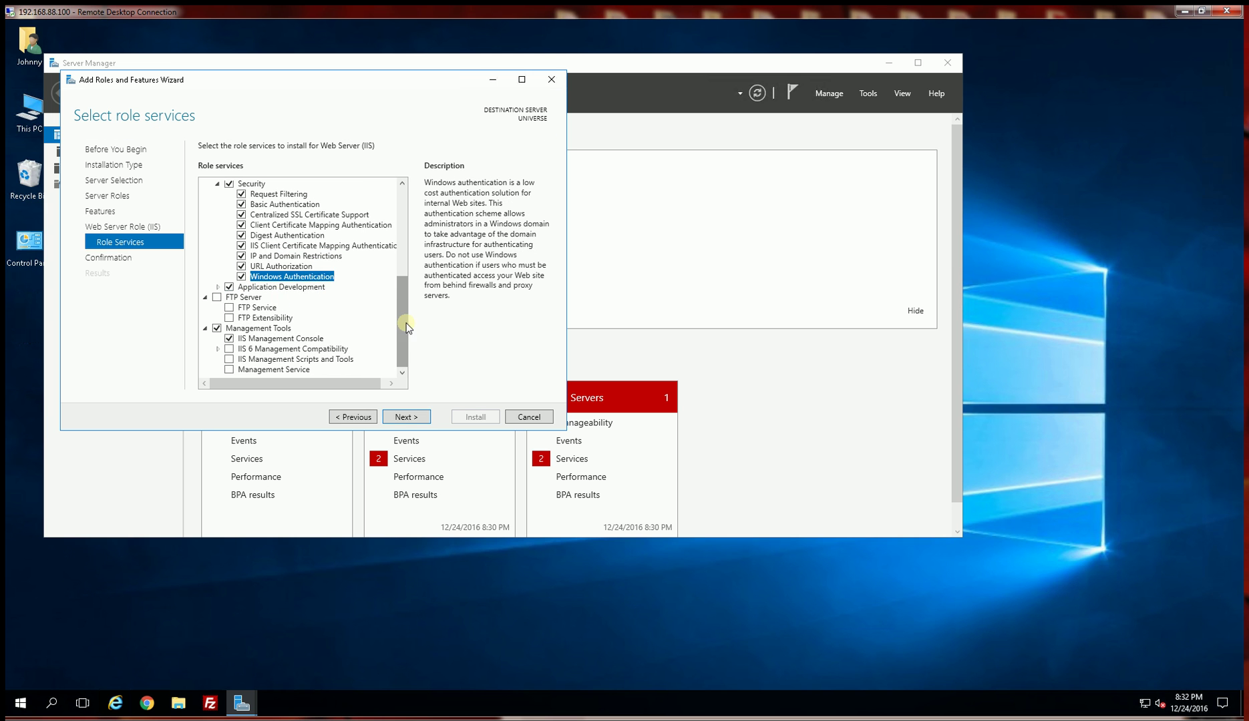
Step: Review the Management Tools role service descriptions and add IIS Management Scripts and Tools
{"action": "left_click_drag", "start_coordinate": [402, 321], "coordinate": [415, 225]}
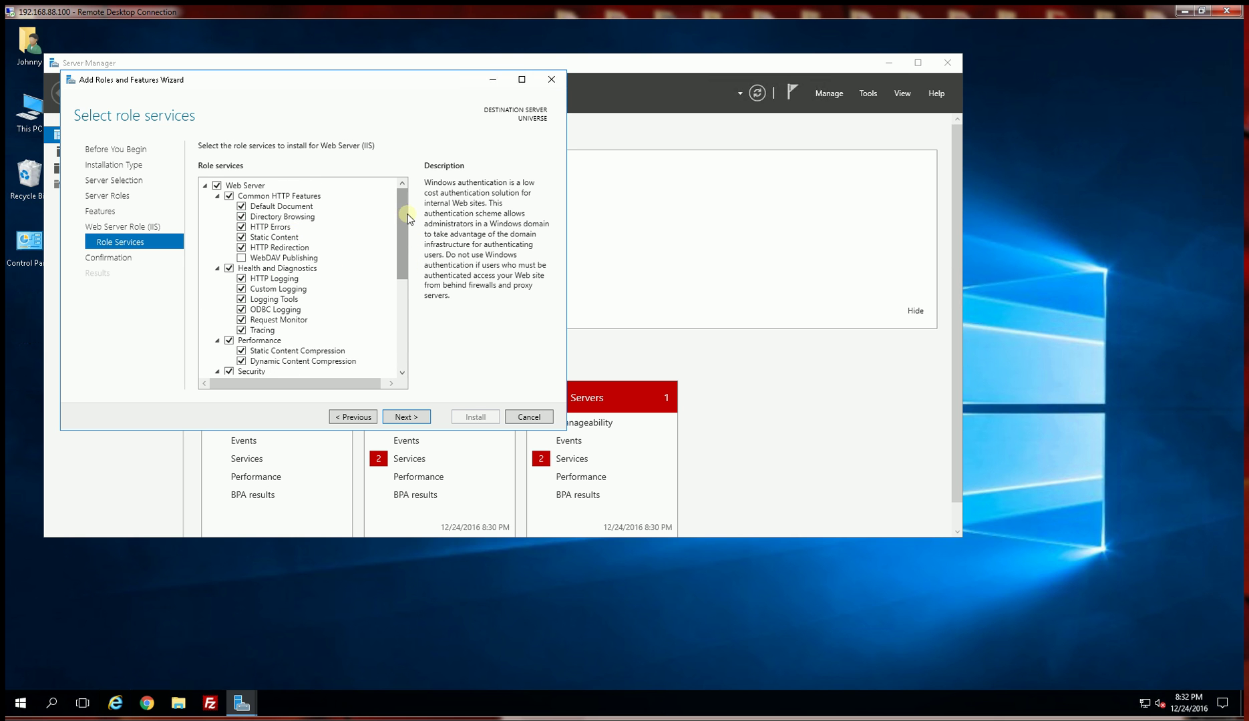
{"action": "left_click_drag", "start_coordinate": [403, 214], "coordinate": [406, 322]}
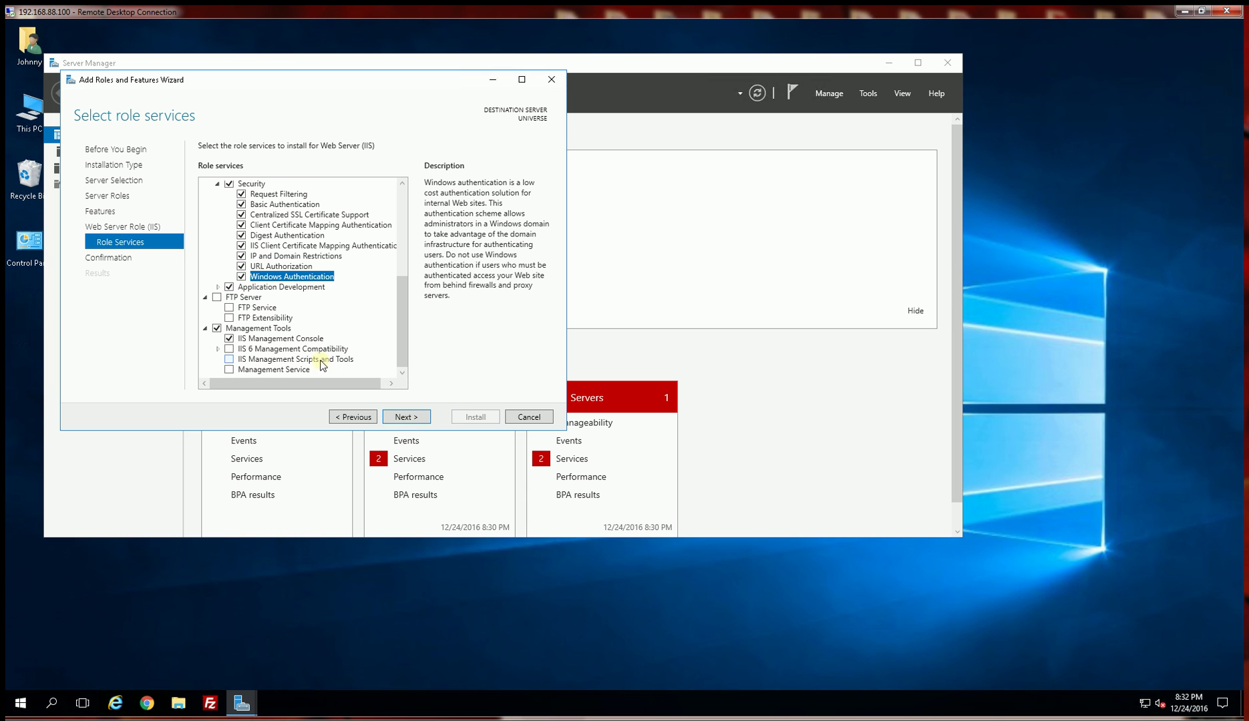
{"action": "left_click", "coordinate": [274, 349]}
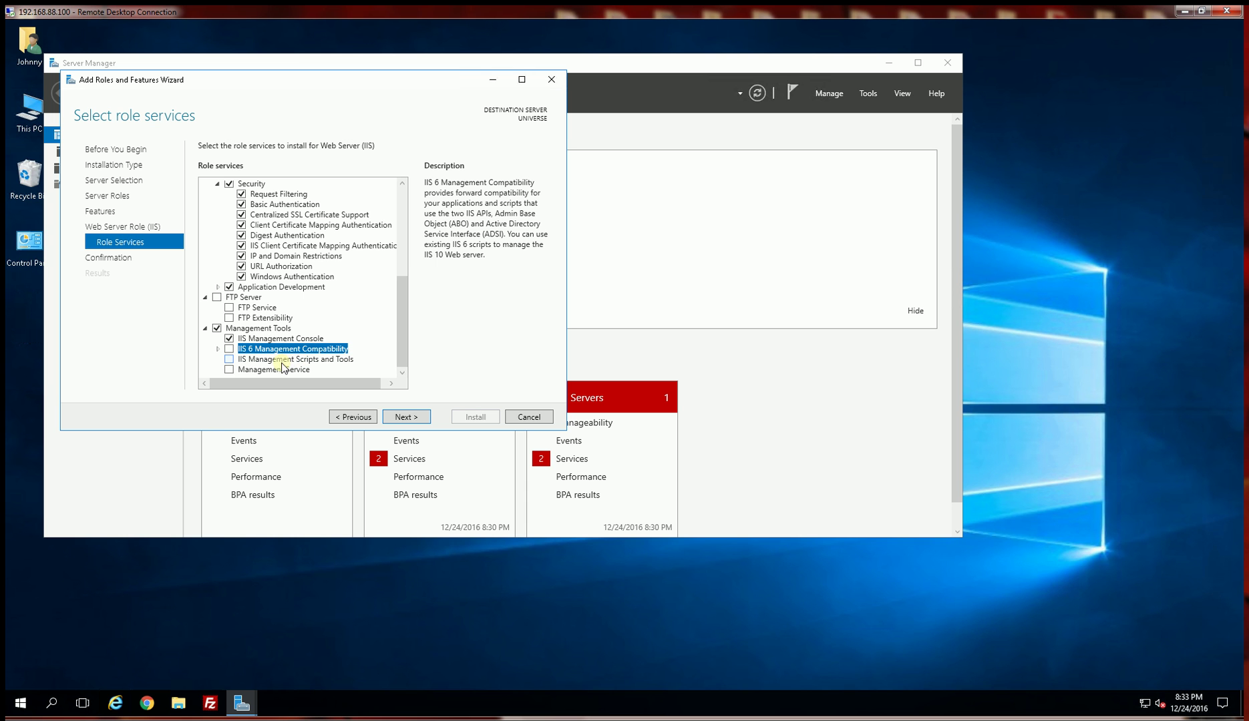
{"action": "left_click", "coordinate": [319, 359]}
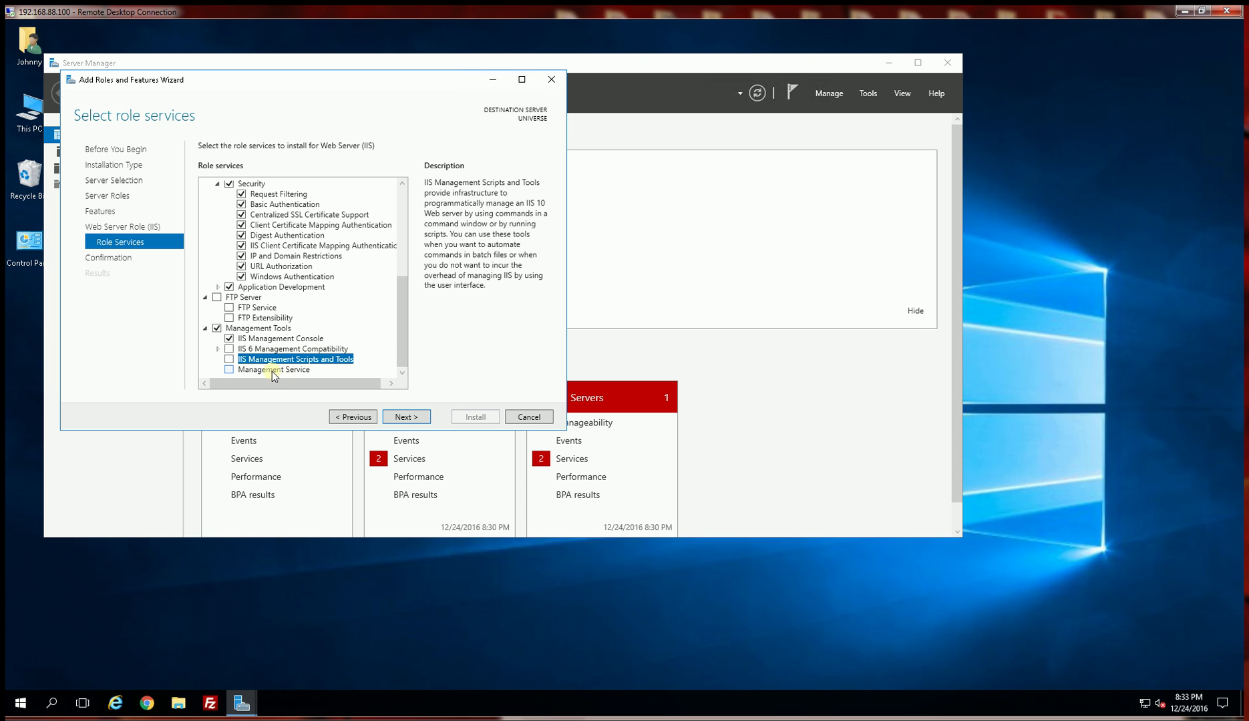
{"action": "left_click", "coordinate": [273, 371]}
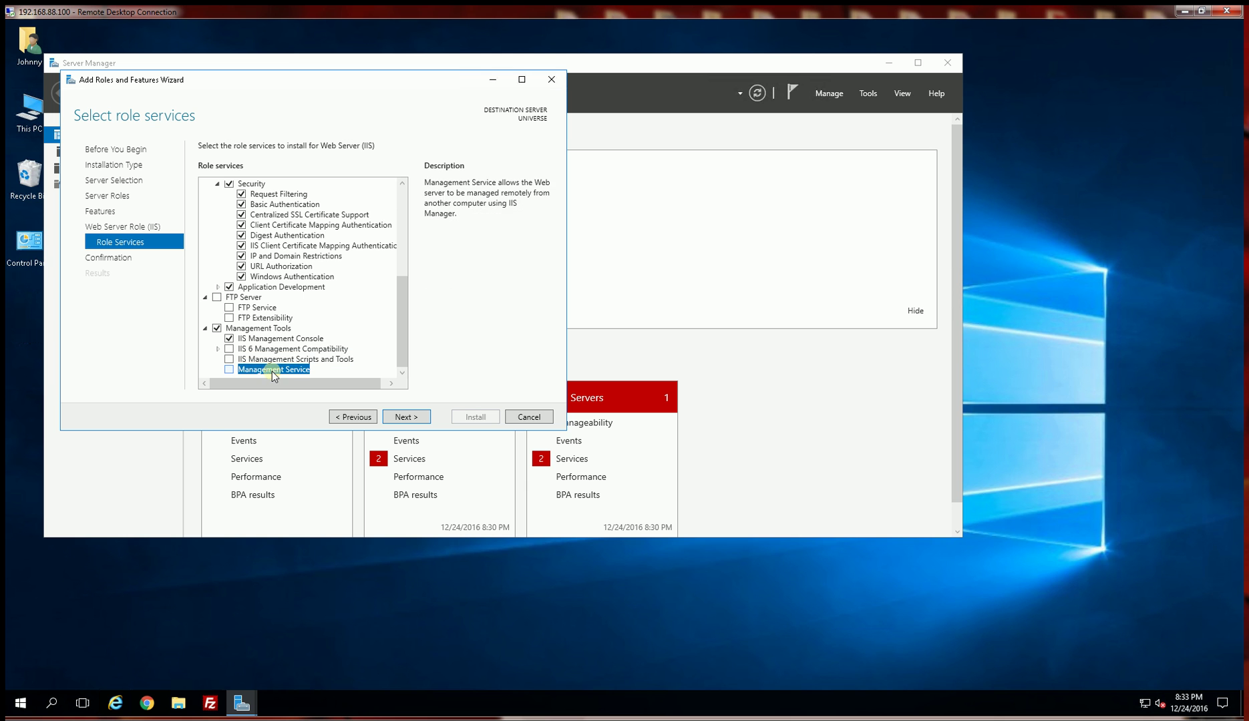
{"action": "left_click", "coordinate": [291, 361]}
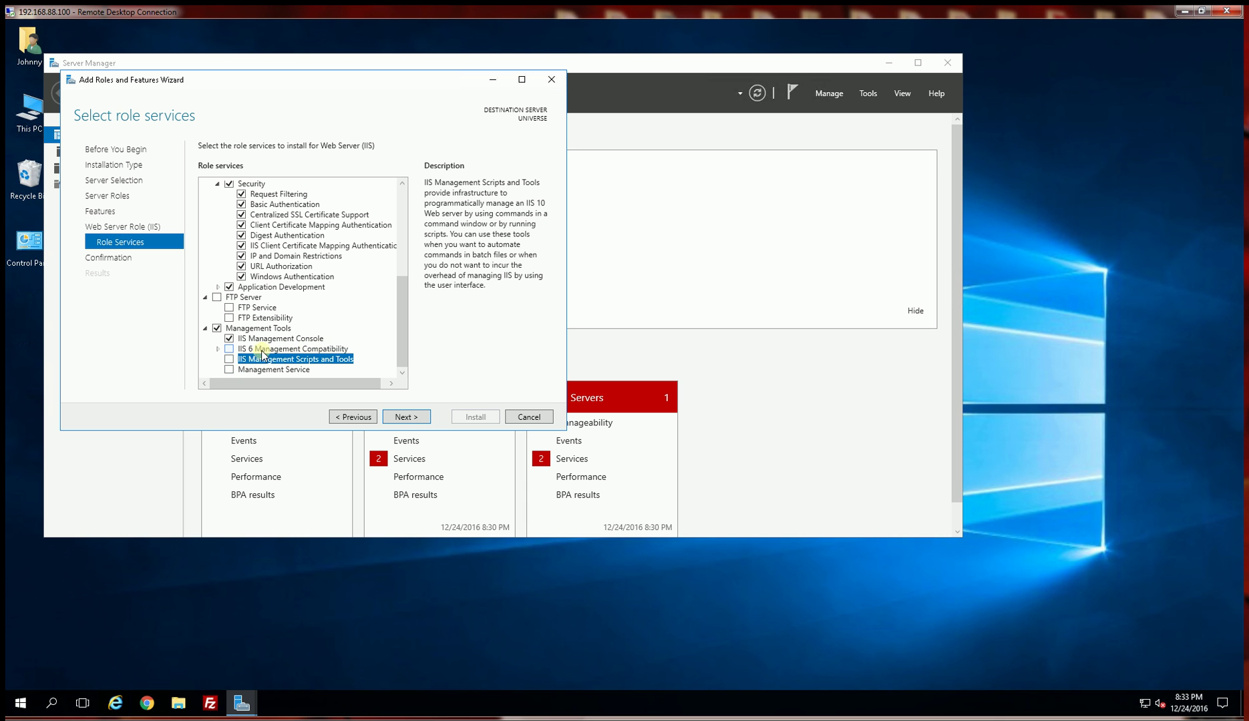
{"action": "left_click", "coordinate": [228, 359]}
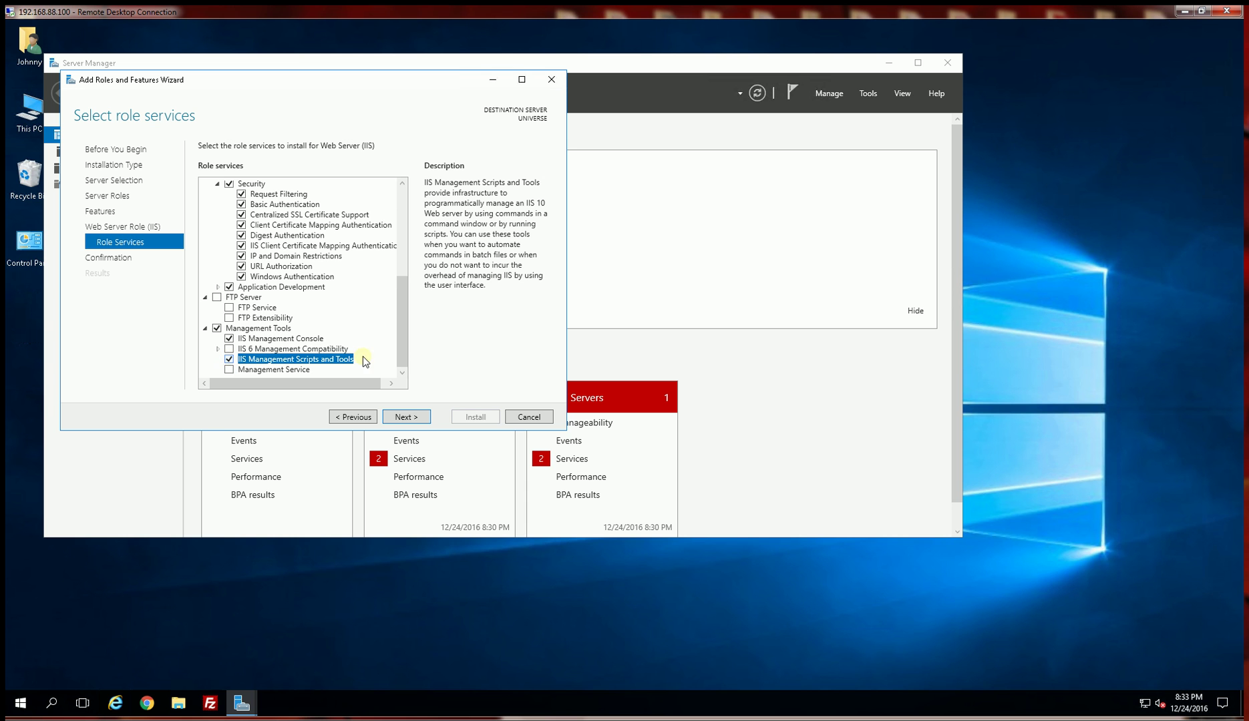
{"action": "left_click", "coordinate": [264, 371]}
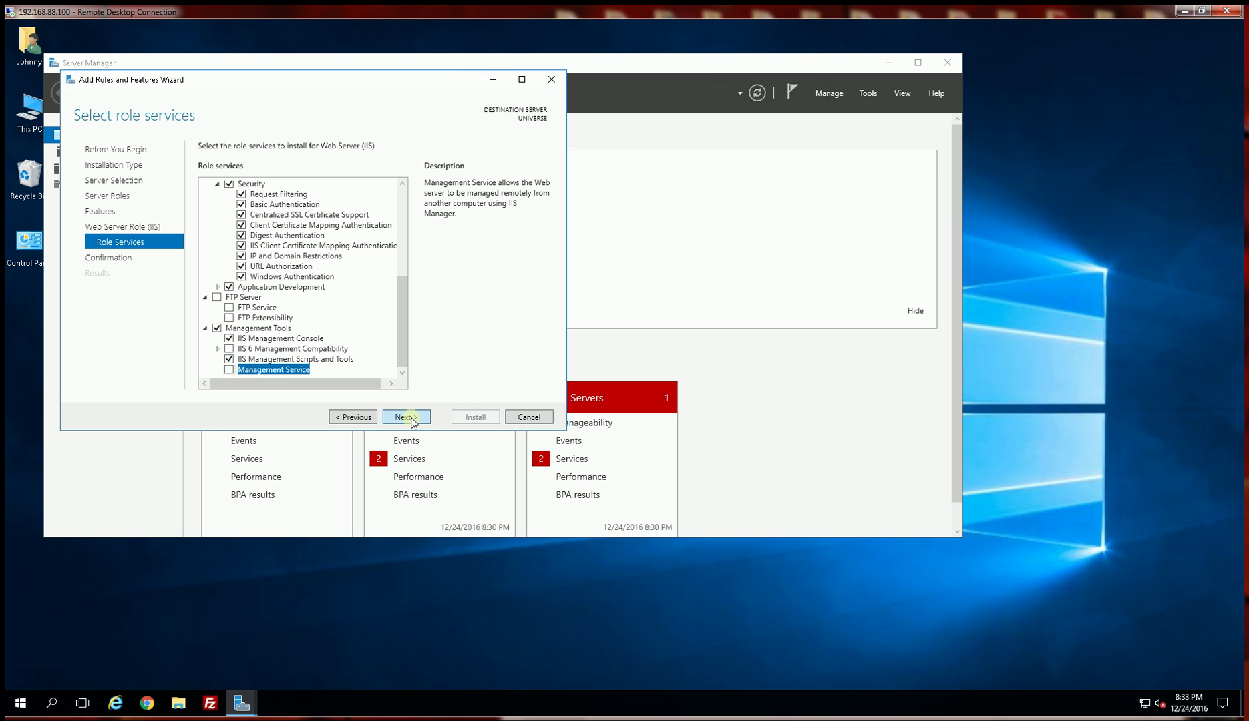
Step: Add Application Initialization, CGI, Server Side Includes and WebSocket Protocol under Application Development, leaving ASP unselected
{"action": "left_click", "coordinate": [217, 286]}
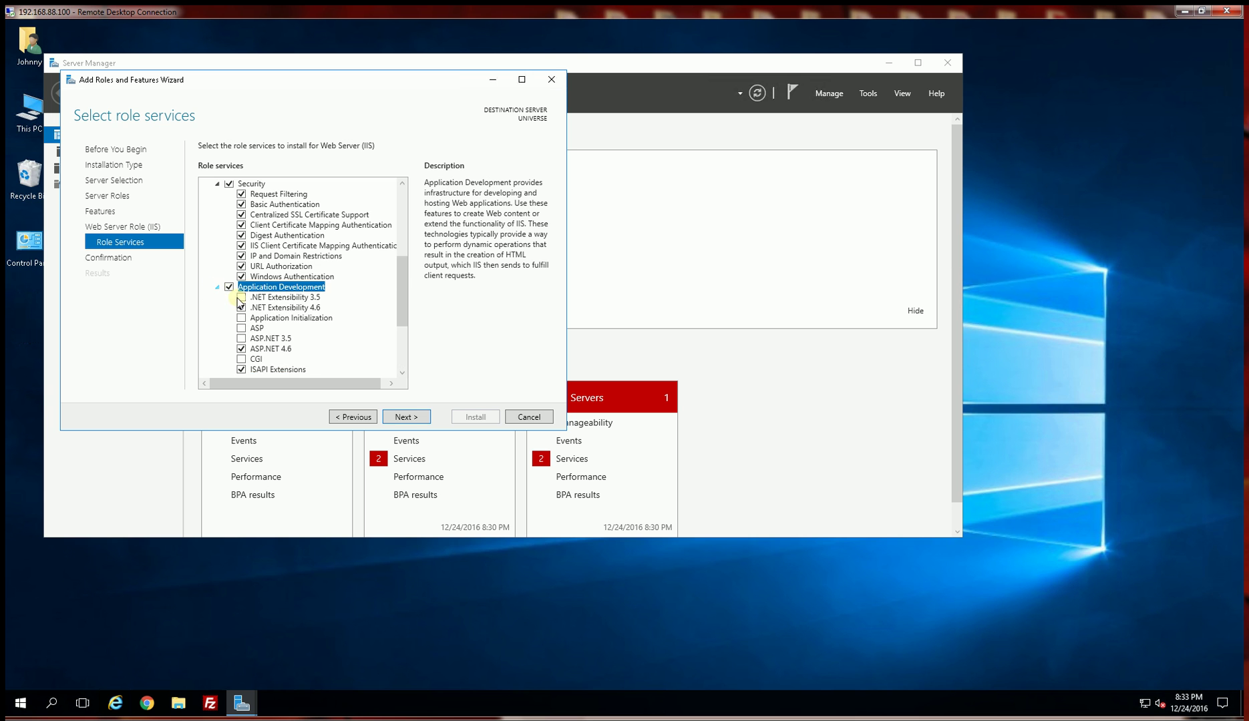
{"action": "left_click_drag", "start_coordinate": [404, 285], "coordinate": [404, 309]}
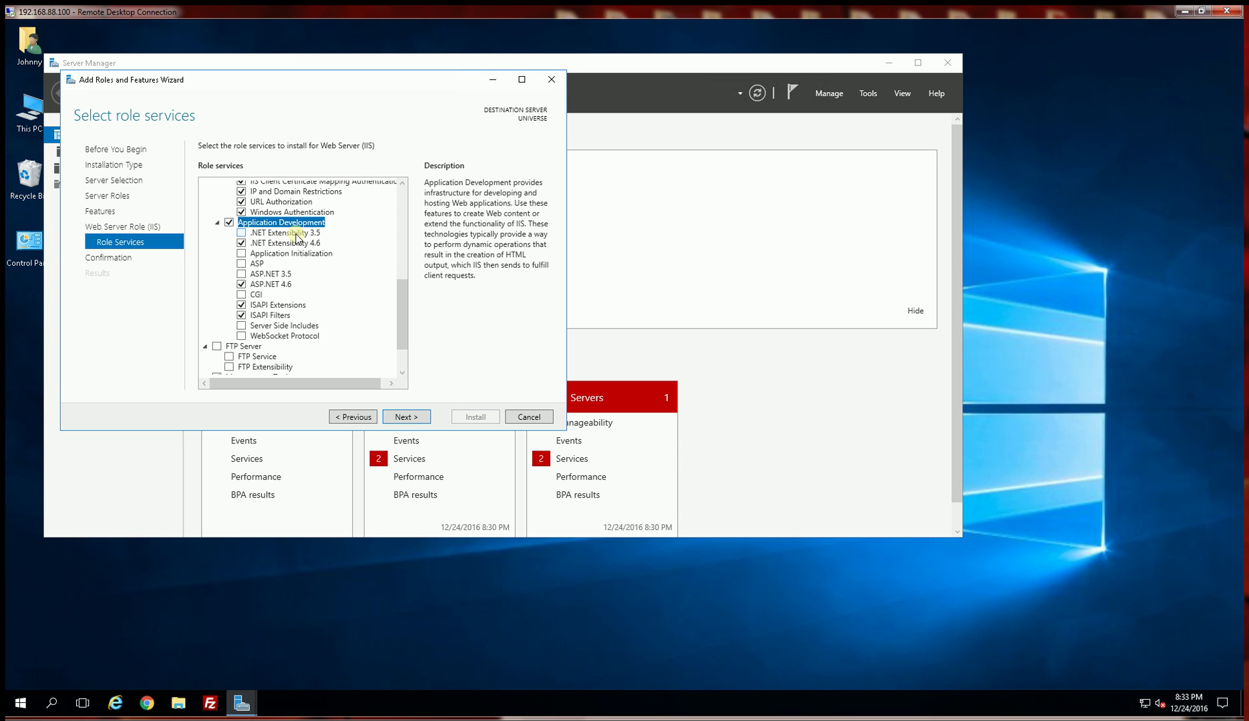
{"action": "left_click", "coordinate": [241, 255]}
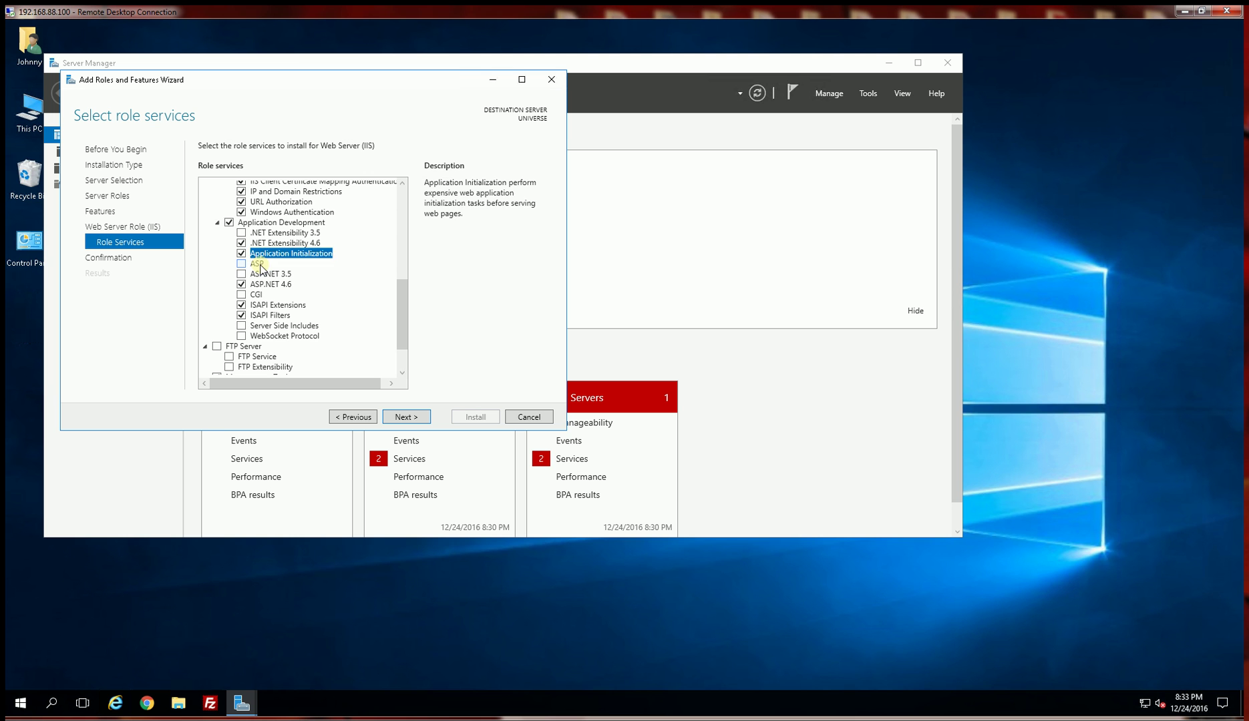
{"action": "left_click", "coordinate": [259, 265]}
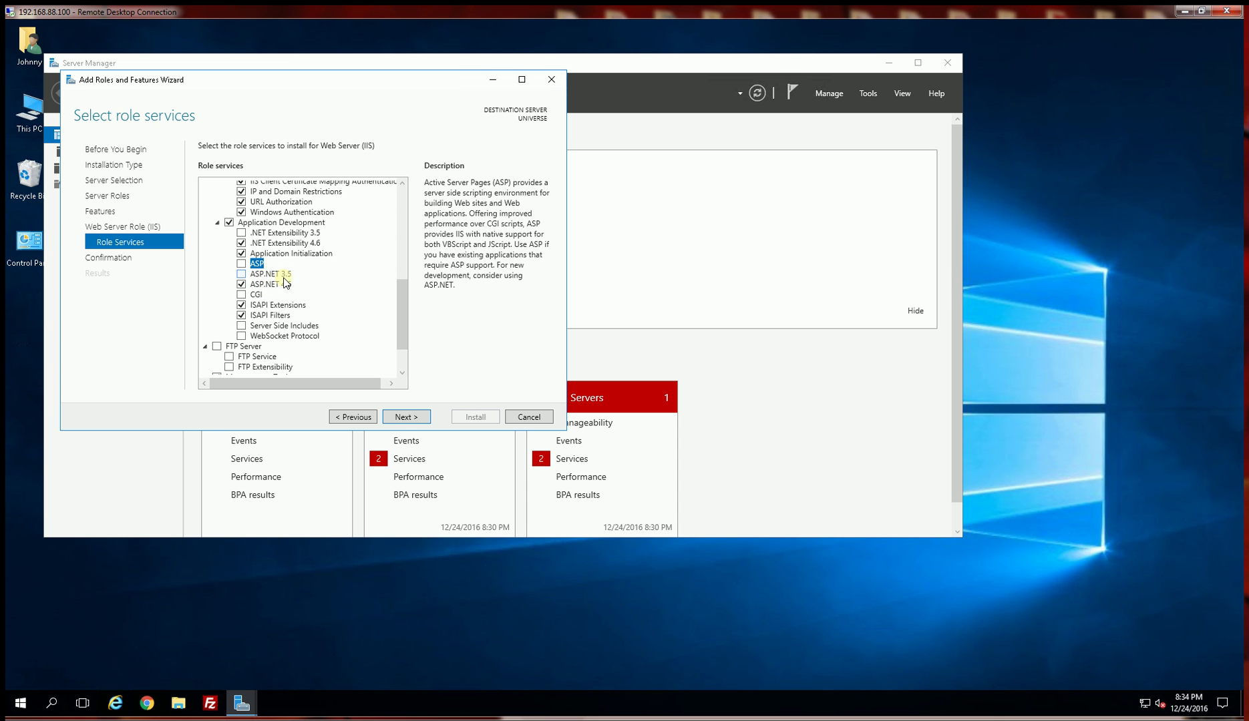
{"action": "left_click", "coordinate": [242, 295]}
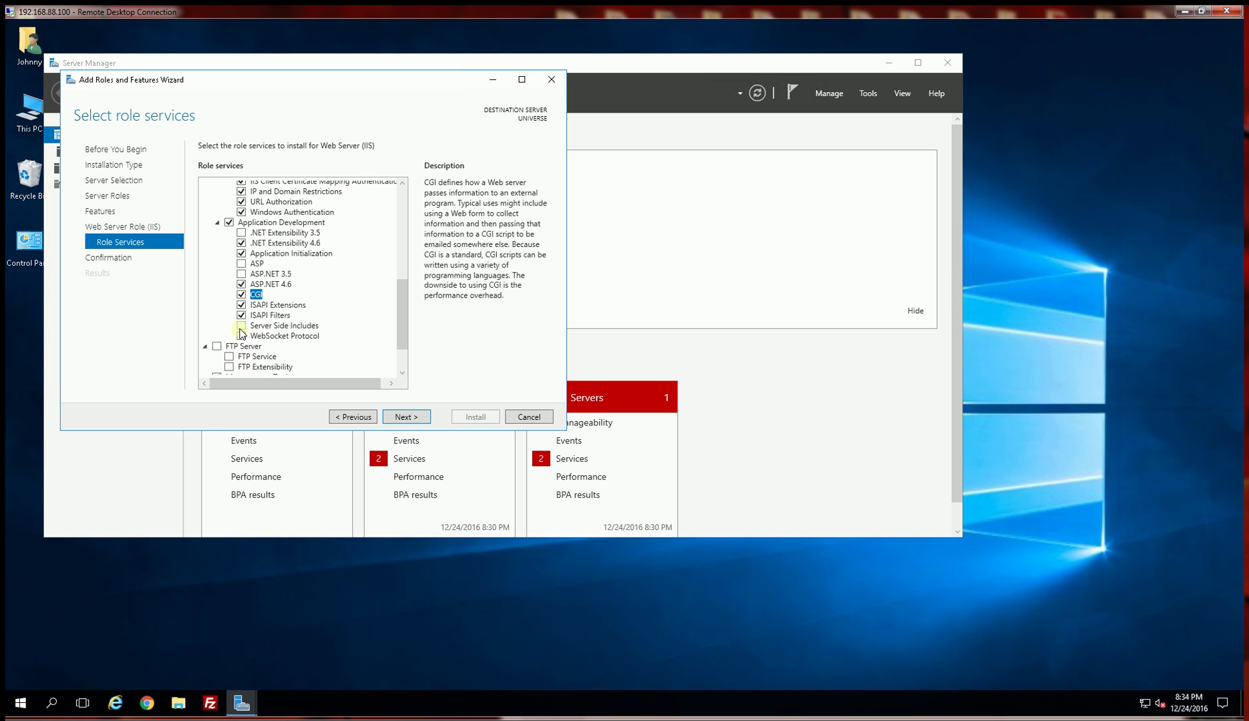
{"action": "left_click", "coordinate": [241, 326]}
{"action": "left_click", "coordinate": [241, 336]}
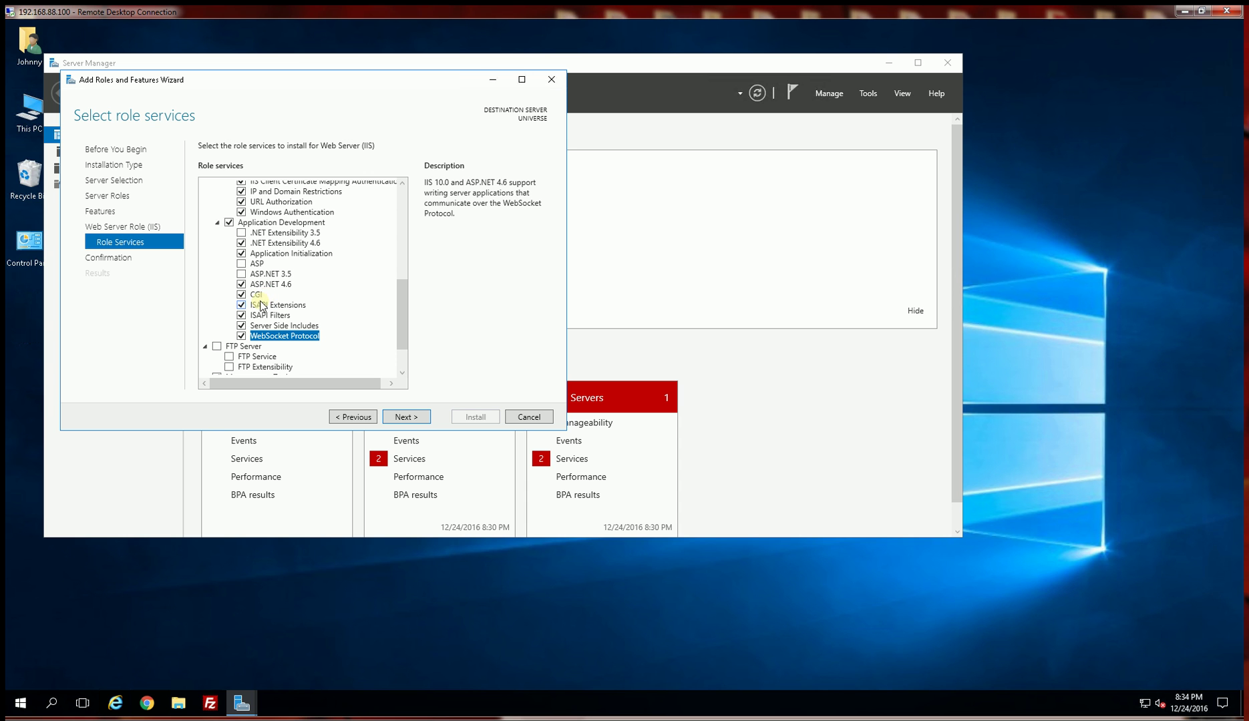
Step: Install the selected roles, role services and features without enabling automatic restart, and close the wizard once installation finishes
{"action": "left_click", "coordinate": [409, 418]}
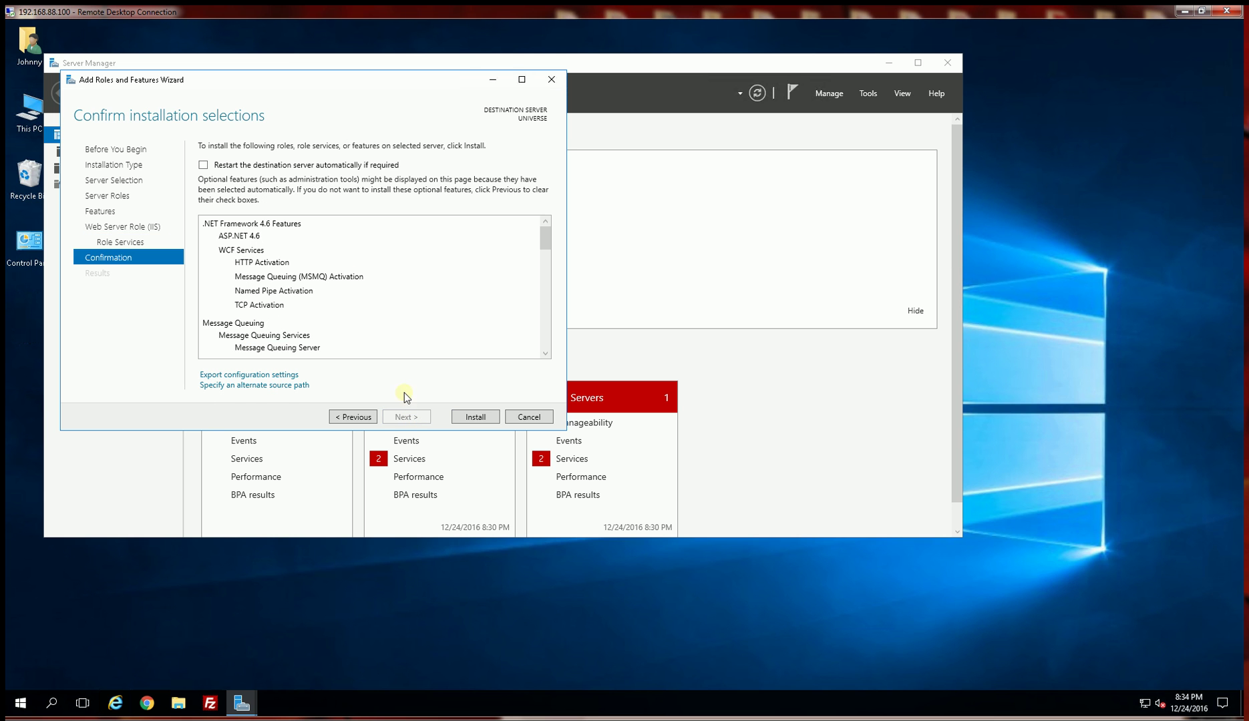
{"action": "left_click", "coordinate": [475, 417]}
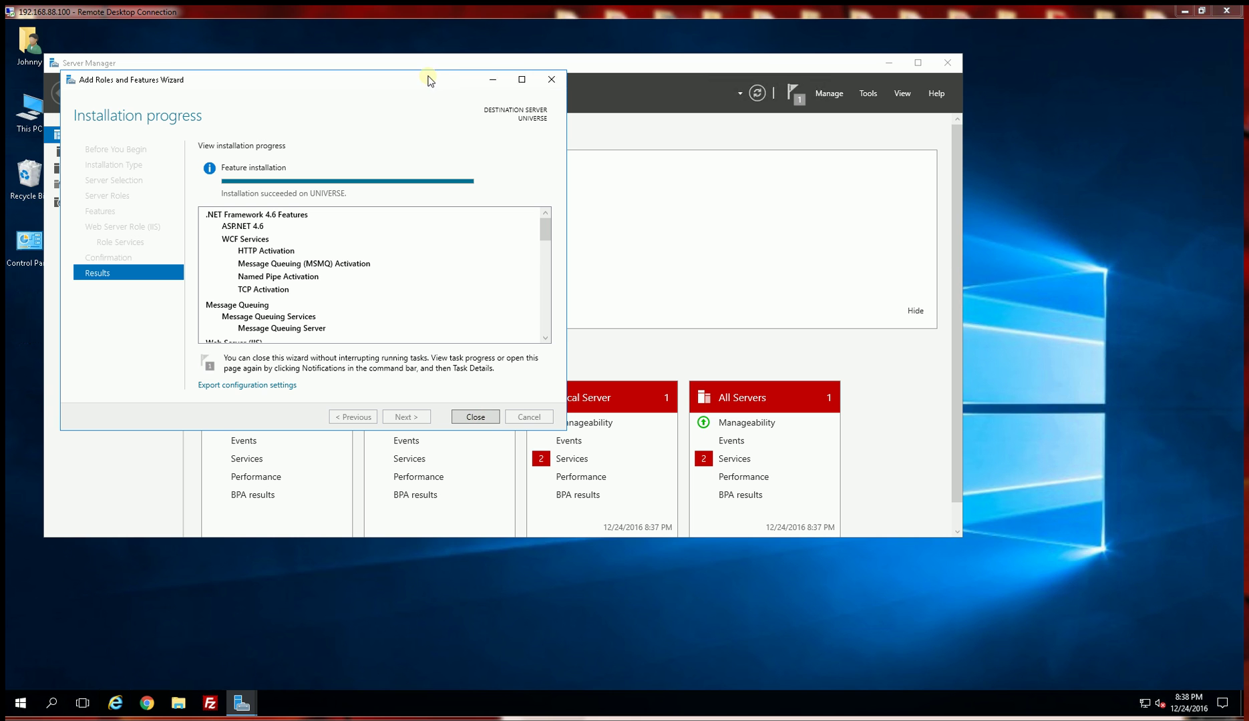
{"action": "left_click", "coordinate": [476, 417]}
Step: Open Internet Information Services (IIS) Manager and expand the UNIVERSE server and its Sites node
{"action": "left_click", "coordinate": [868, 95]}
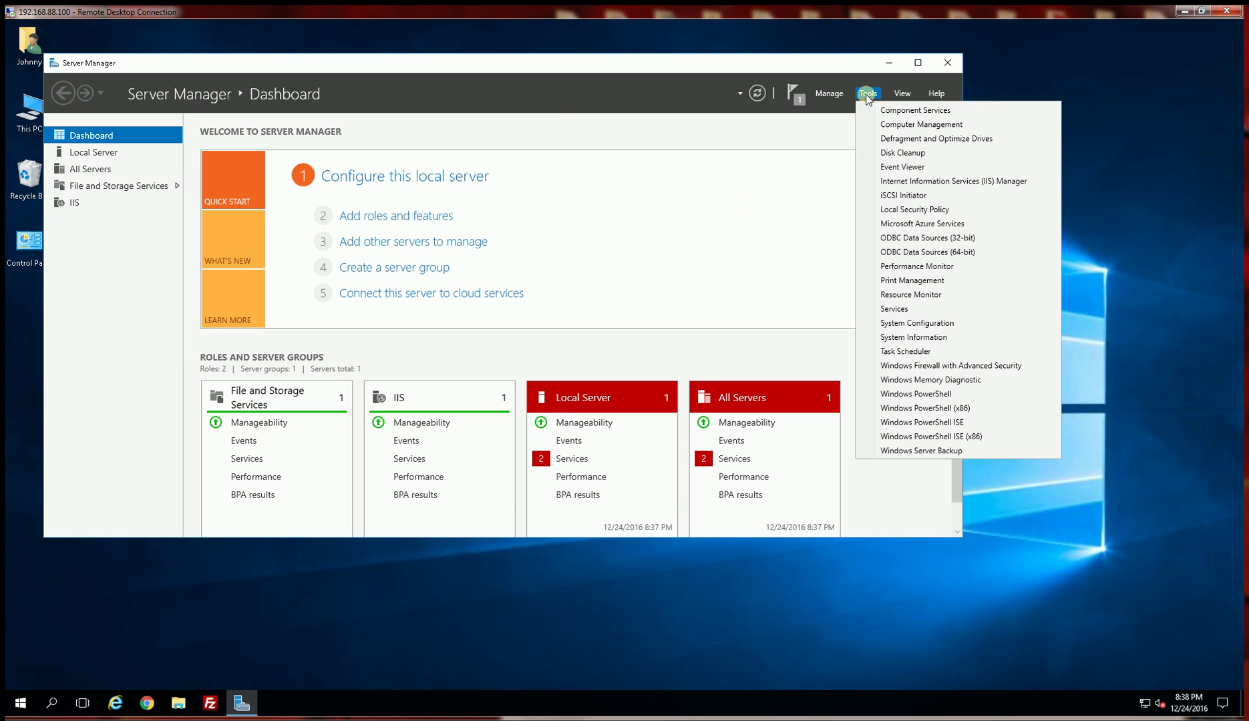
{"action": "left_click", "coordinate": [914, 182]}
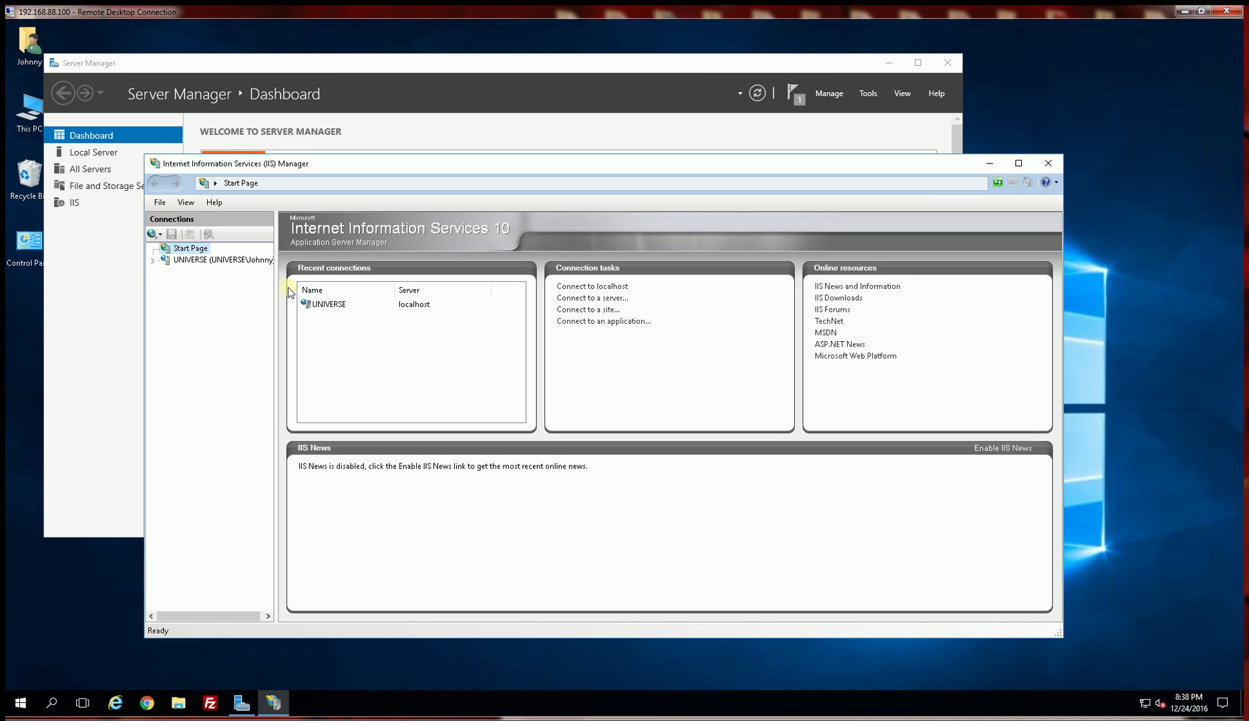
{"action": "left_click", "coordinate": [158, 260]}
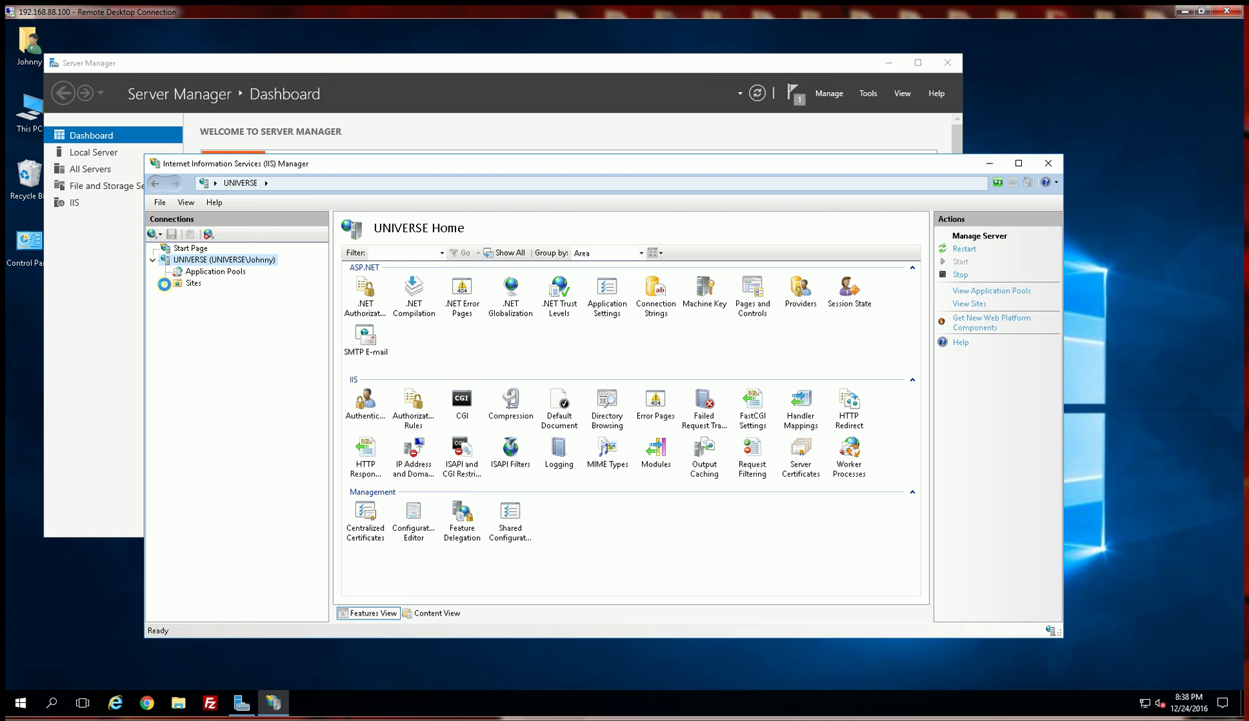
{"action": "left_click", "coordinate": [165, 283]}
{"action": "left_click", "coordinate": [146, 702]}
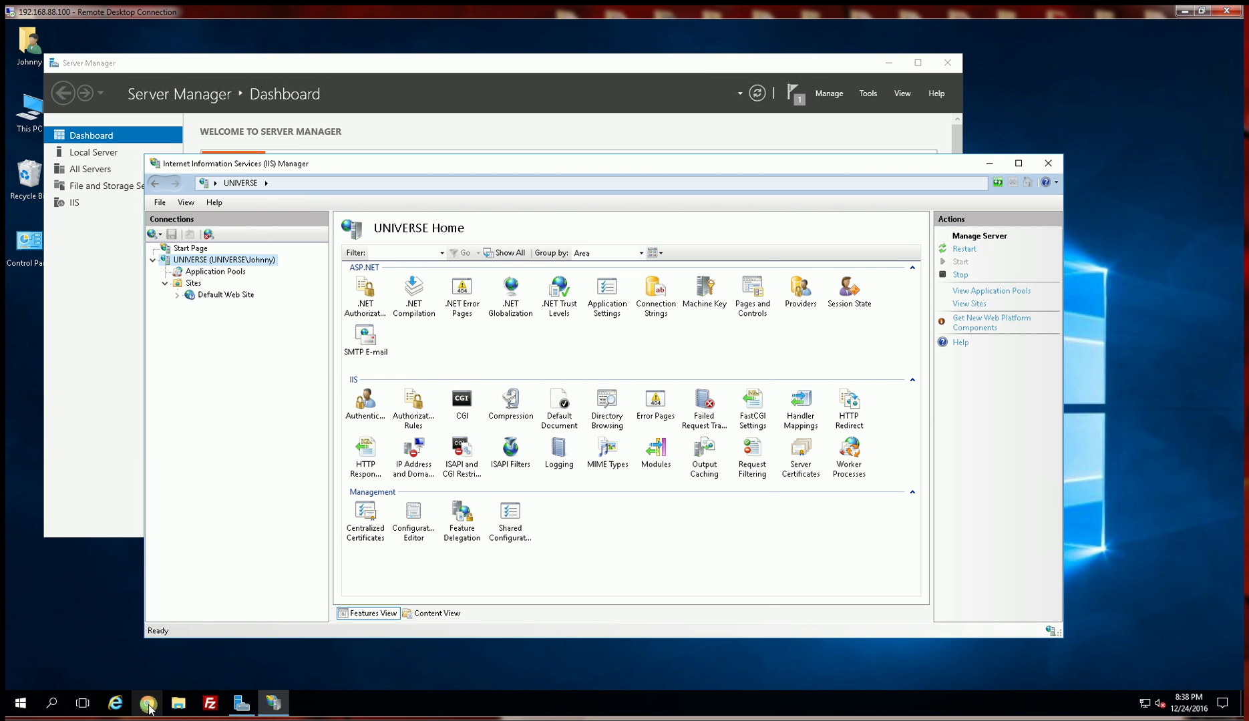
{"action": "left_click_drag", "start_coordinate": [557, 126], "coordinate": [795, 139]}
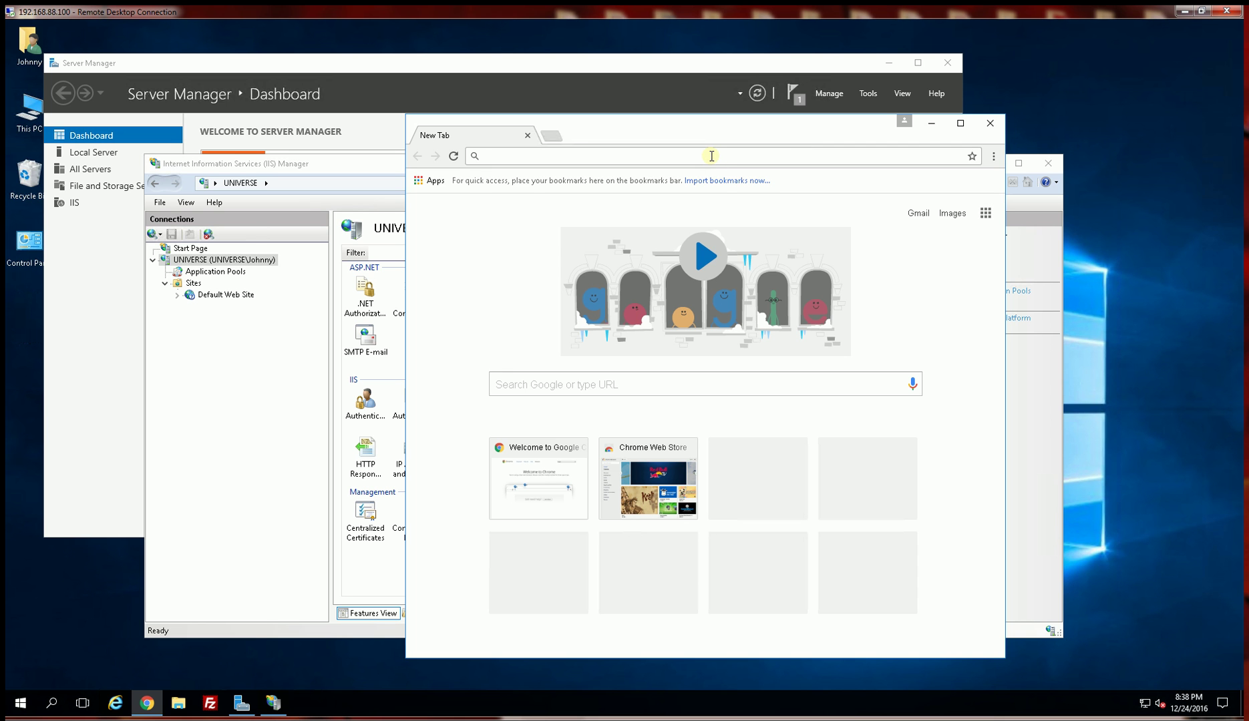
{"action": "type", "text": "http"}
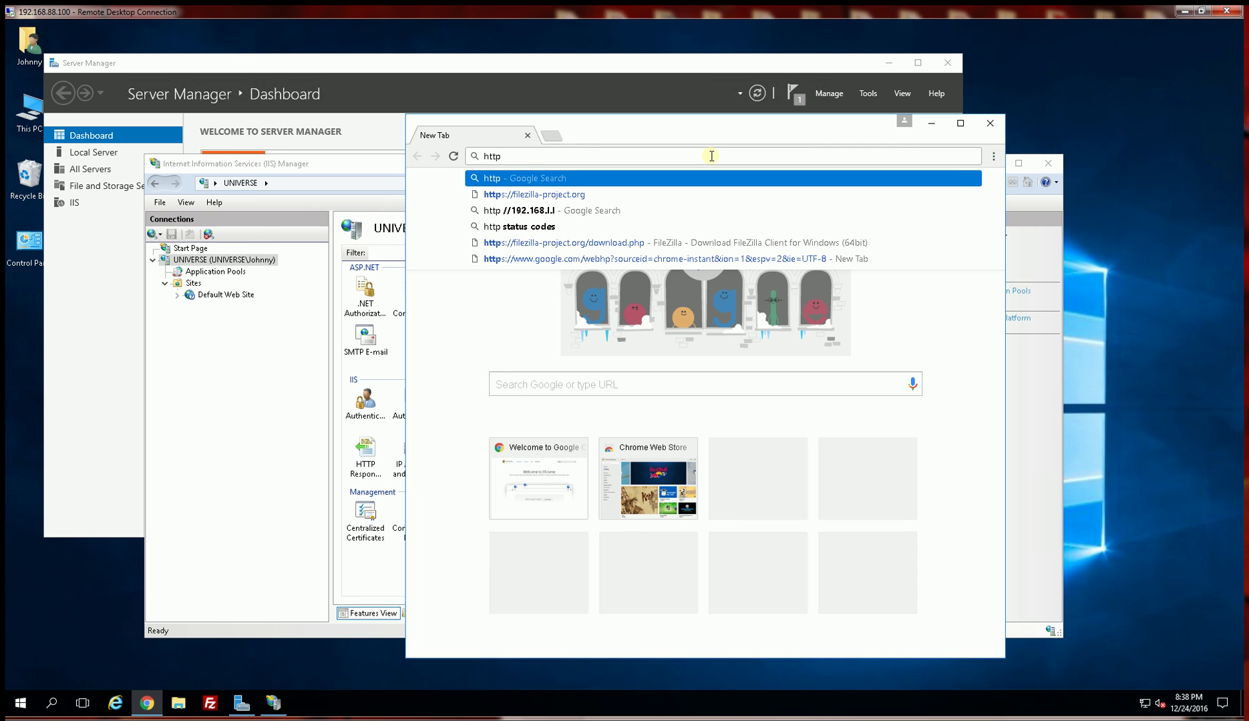
{"action": "type", "text": "://loca"}
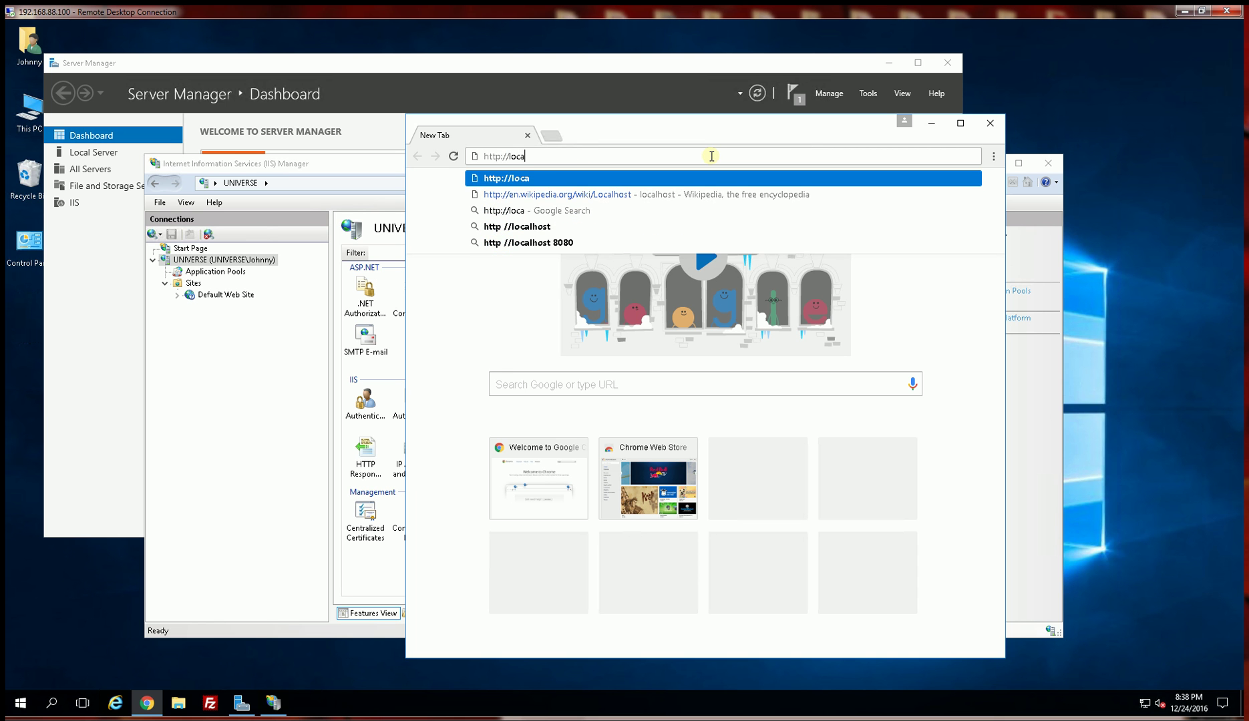
{"action": "type", "text": "lhost"}
{"action": "key", "text": "Return"}
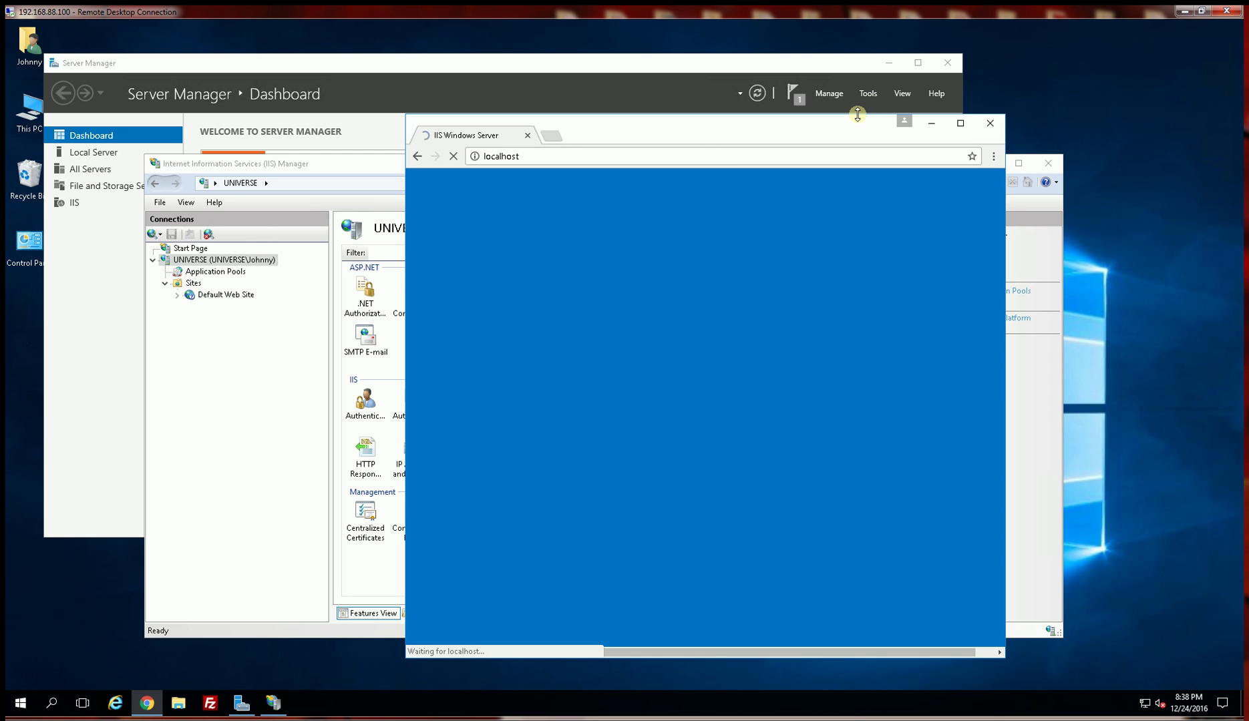
Step: Enlarge the browser window in height and width to fit the whole IIS welcome page
{"action": "left_click_drag", "start_coordinate": [857, 114], "coordinate": [858, 91]}
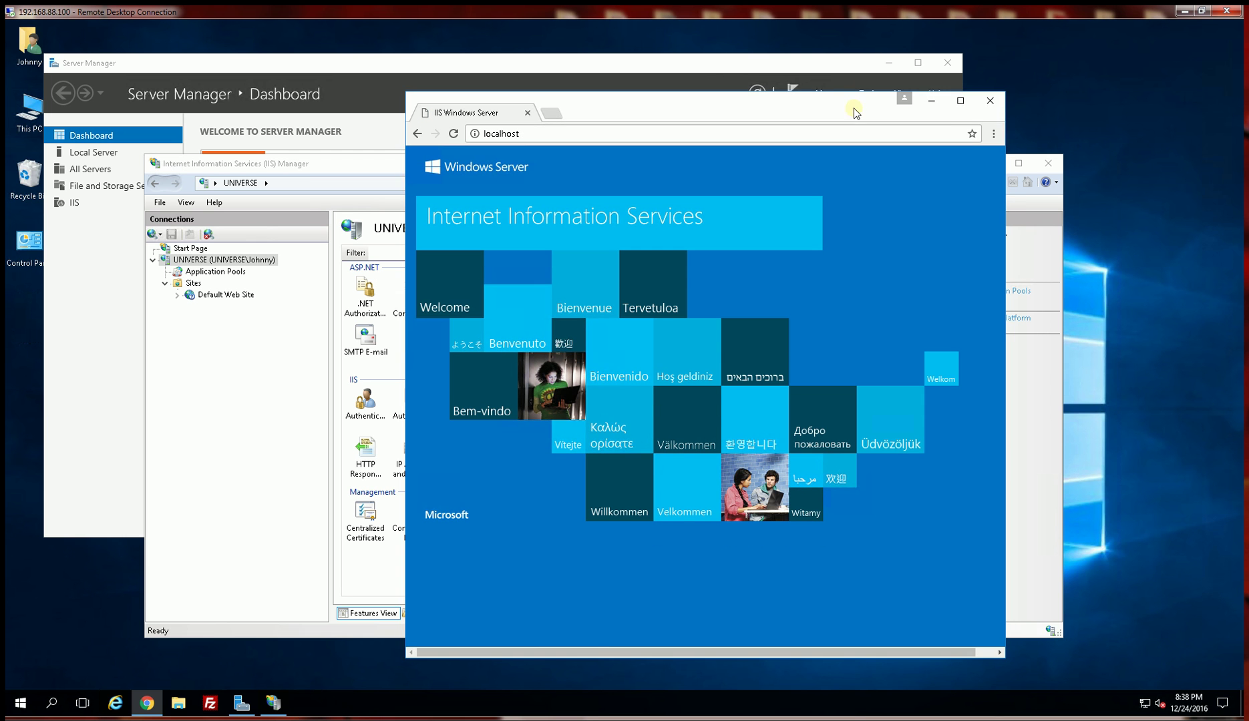
{"action": "left_click_drag", "start_coordinate": [1007, 93], "coordinate": [1082, 69]}
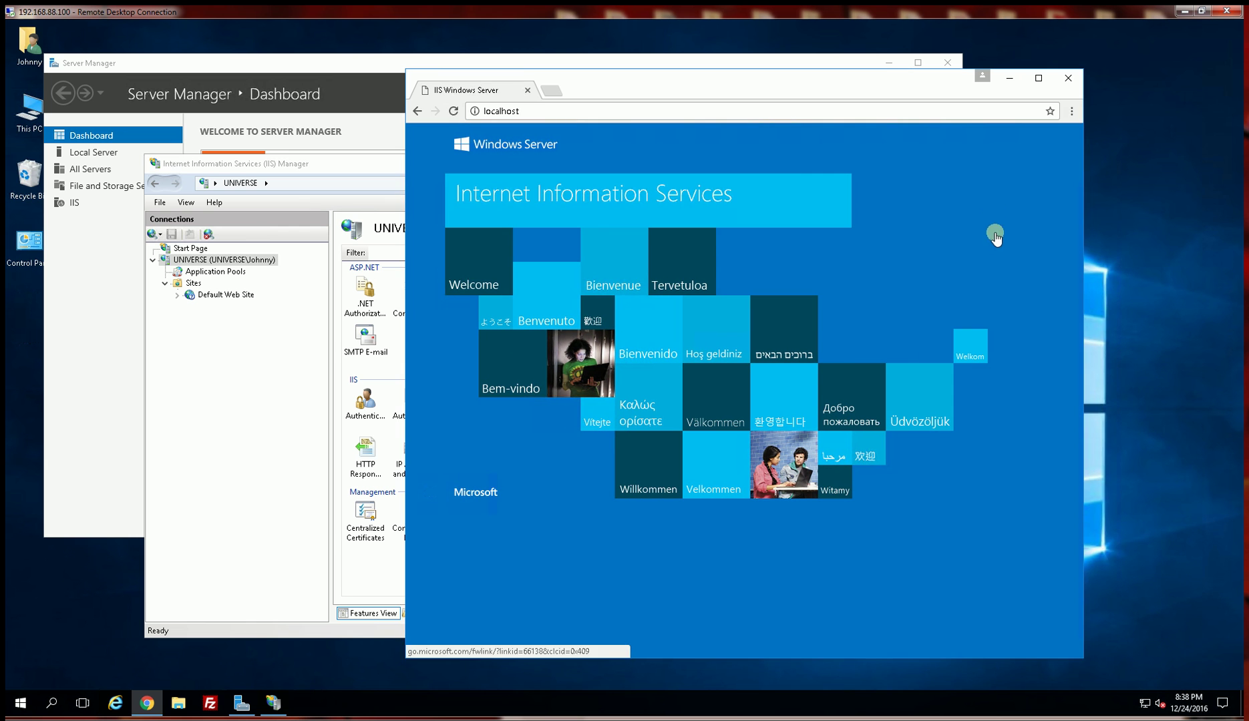
{"action": "left_click_drag", "start_coordinate": [1081, 659], "coordinate": [1107, 677]}
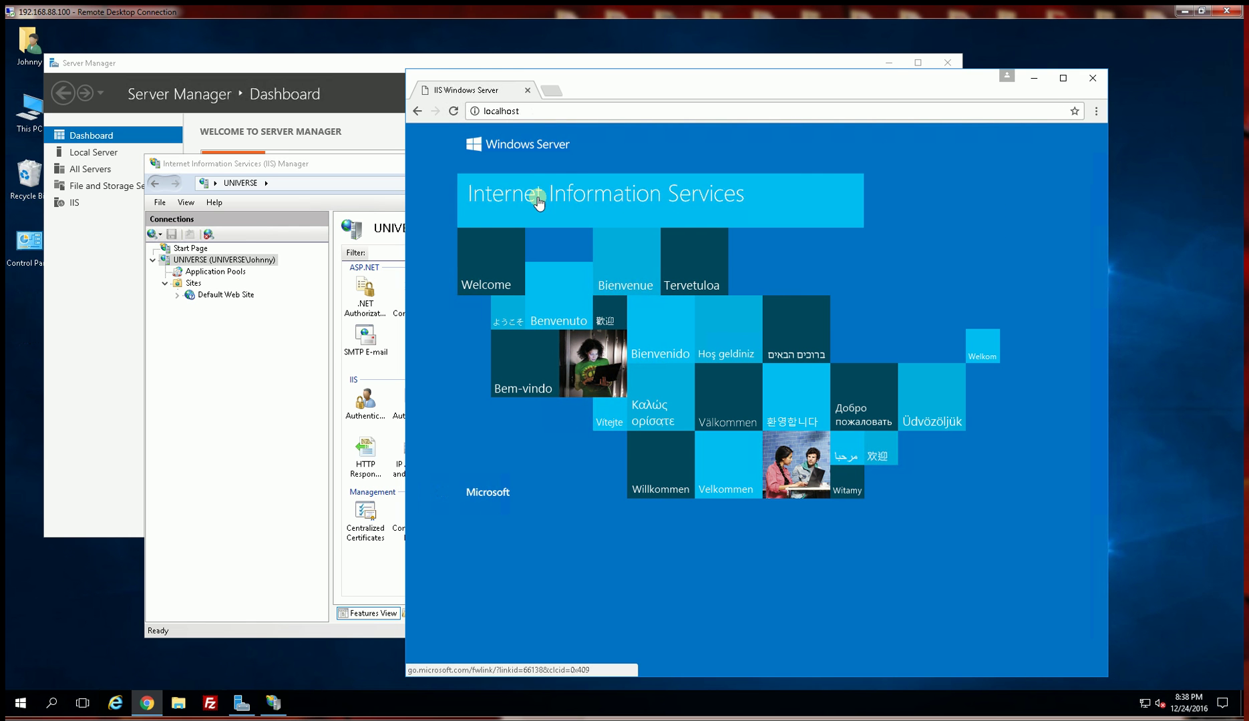